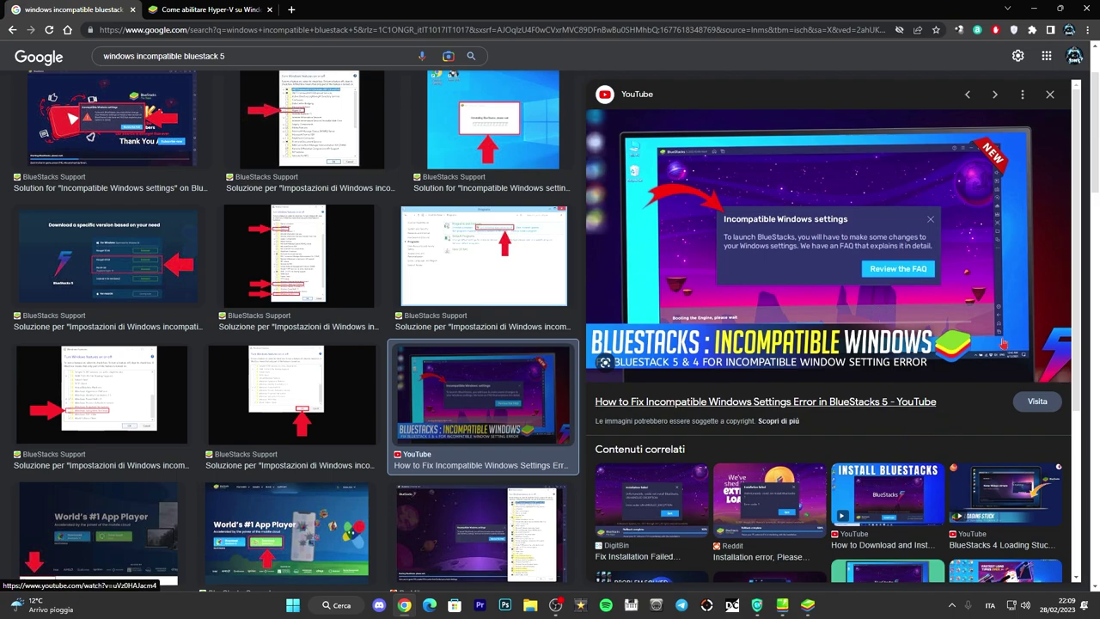
- Open the BlueStacks article on enabling Hyper-V and read how to do it with the custom tool
{"action": "left_click", "coordinate": [211, 15]}
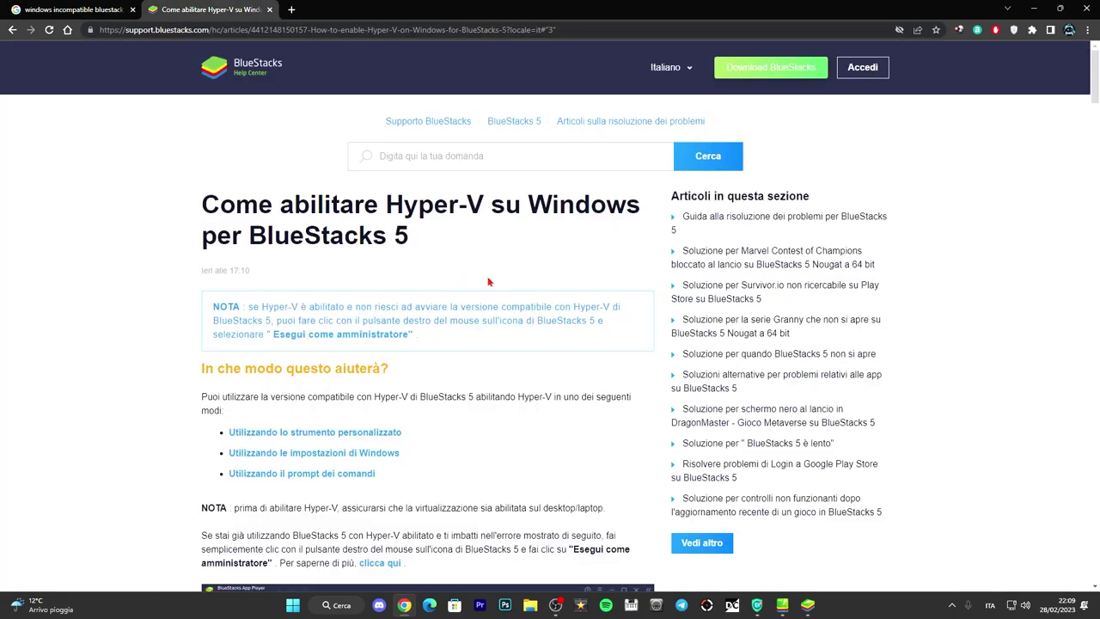
{"action": "scroll", "coordinate": [496, 281], "scroll_direction": "down", "scroll_amount": 10}
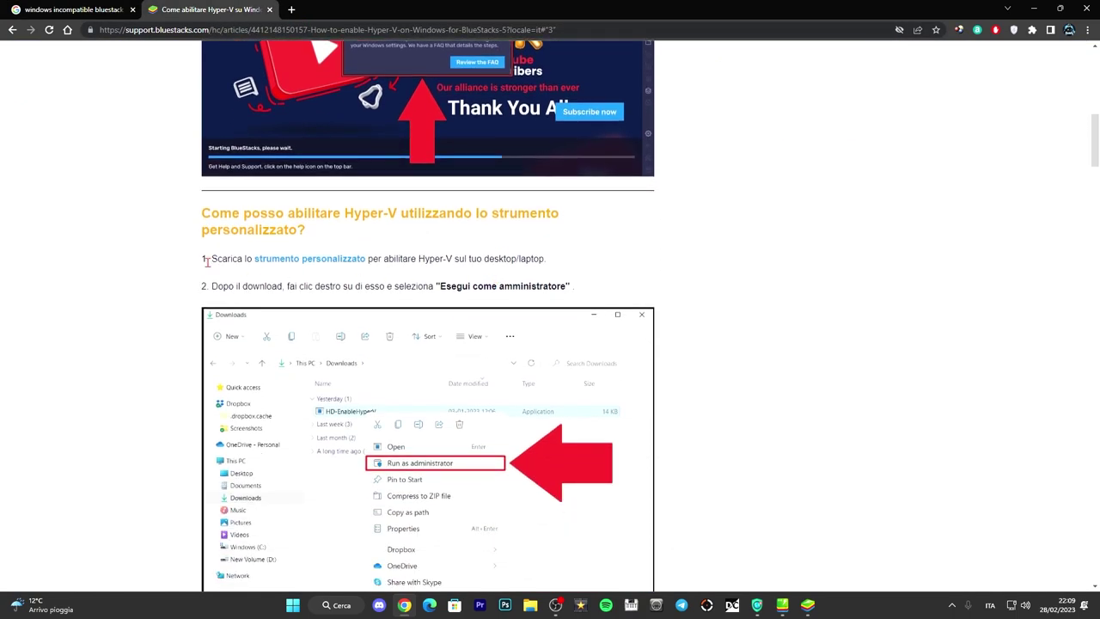
{"action": "left_click", "coordinate": [1034, 9]}
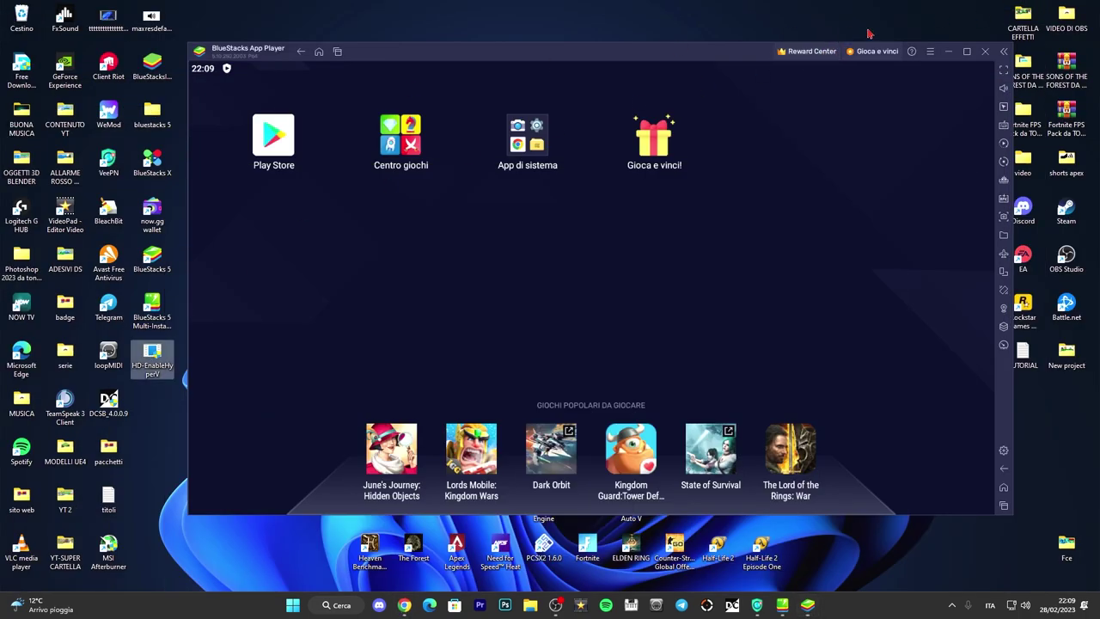
- Minimize BlueStacks, move the HD-EnableHyperV tool to an empty desktop area and try to run it as administrator
{"action": "left_click", "coordinate": [949, 51]}
{"action": "left_click_drag", "start_coordinate": [152, 354], "coordinate": [341, 157]}
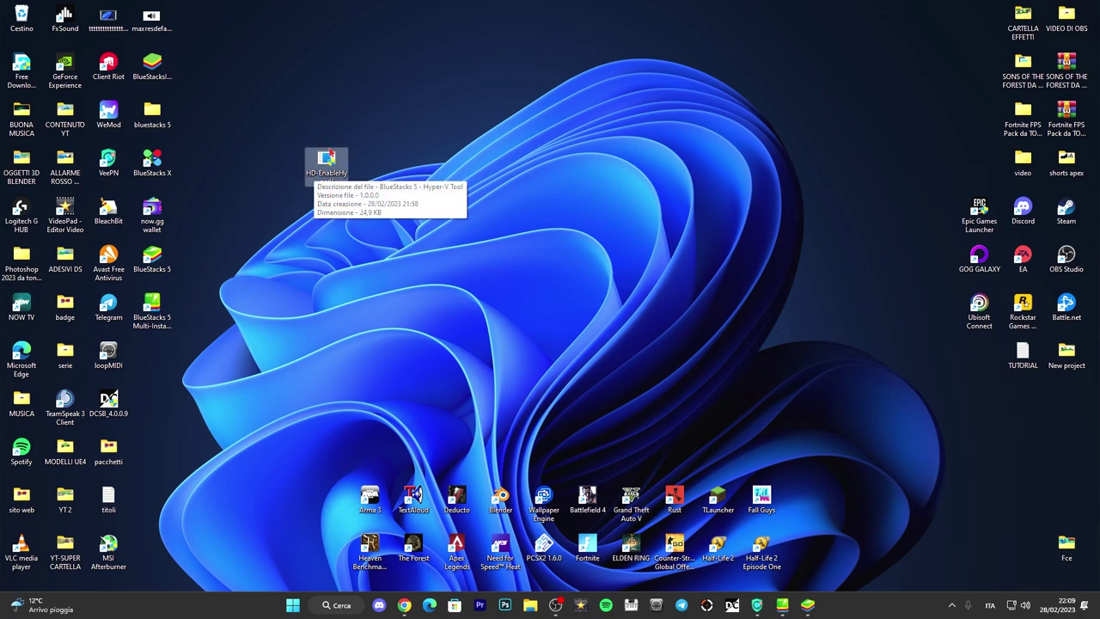
{"action": "right_click", "coordinate": [325, 163]}
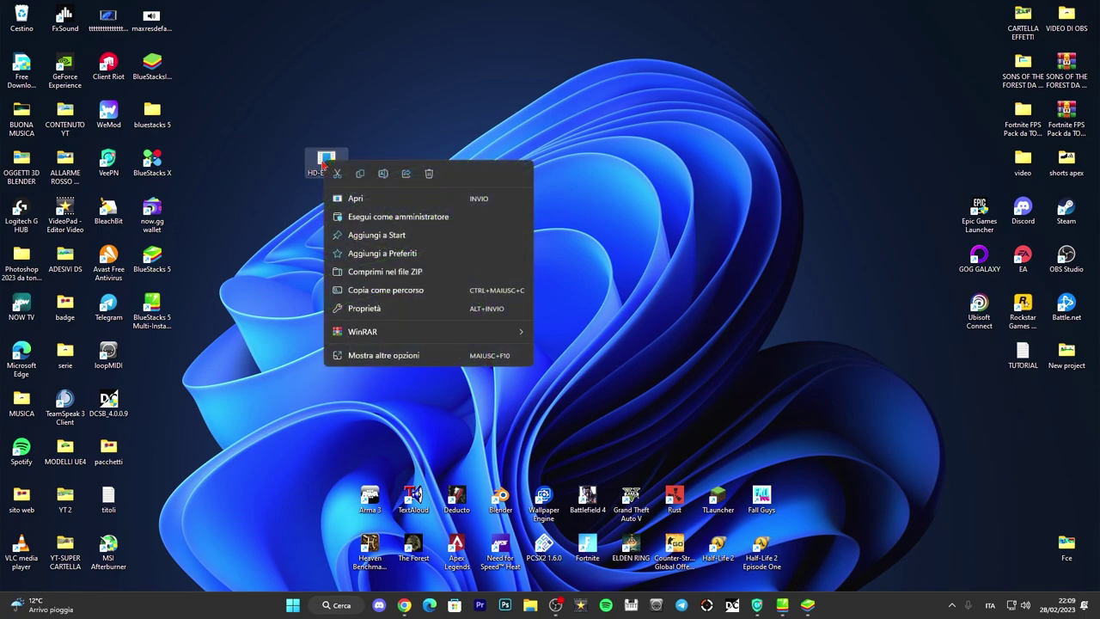
{"action": "left_click", "coordinate": [398, 217]}
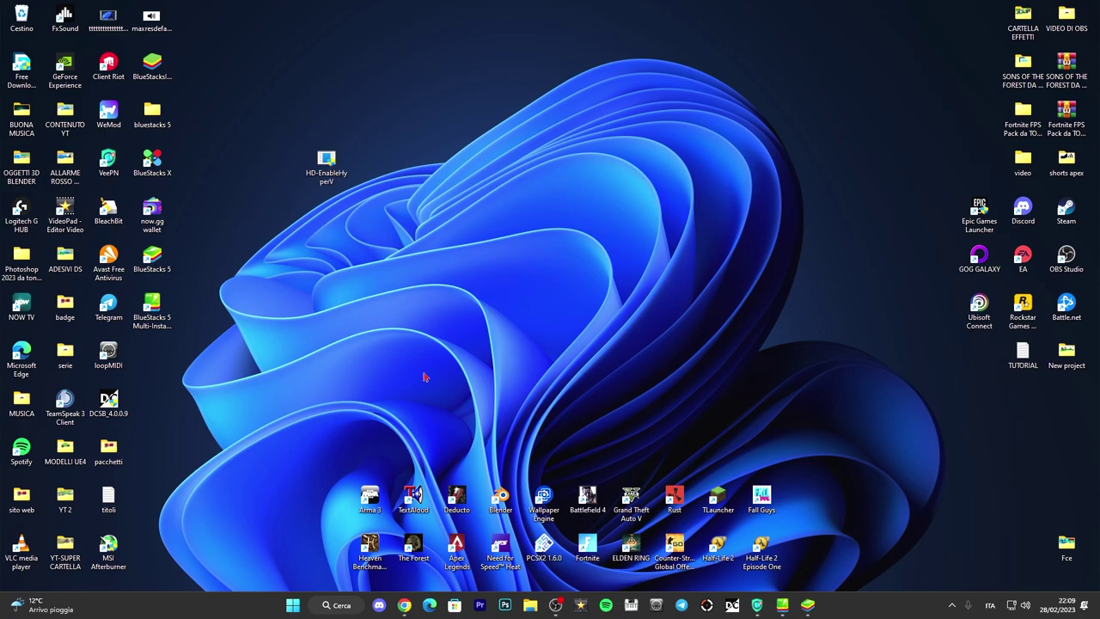
- Check the article's instructions for running the downloaded Hyper-V tool, and return to the desktop
{"action": "left_click", "coordinate": [404, 605]}
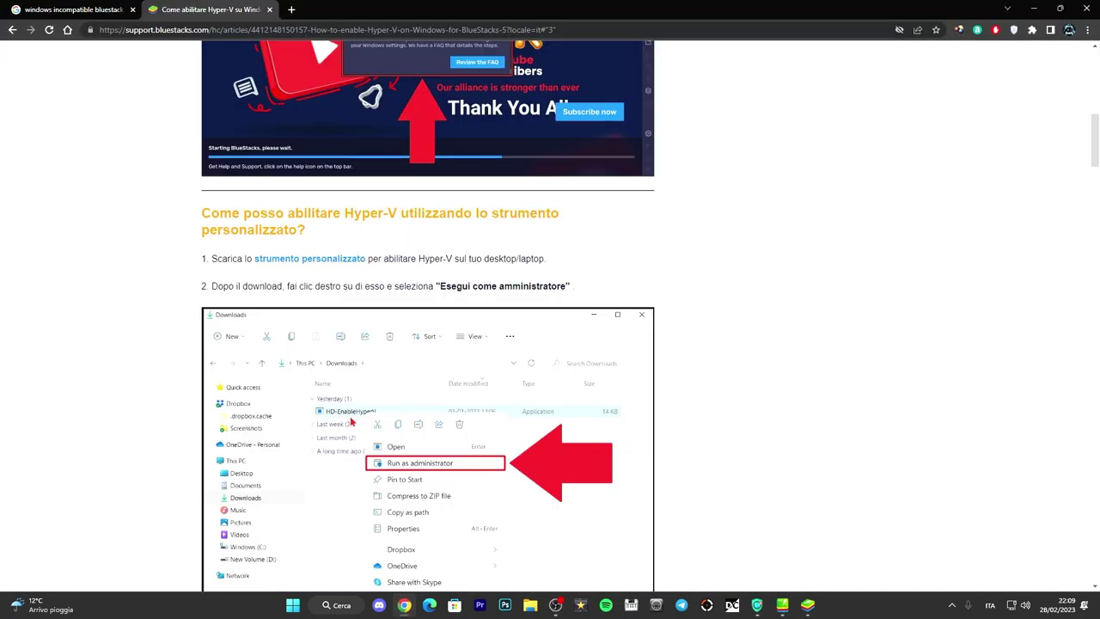
{"action": "scroll", "coordinate": [635, 275], "scroll_direction": "down", "scroll_amount": 2}
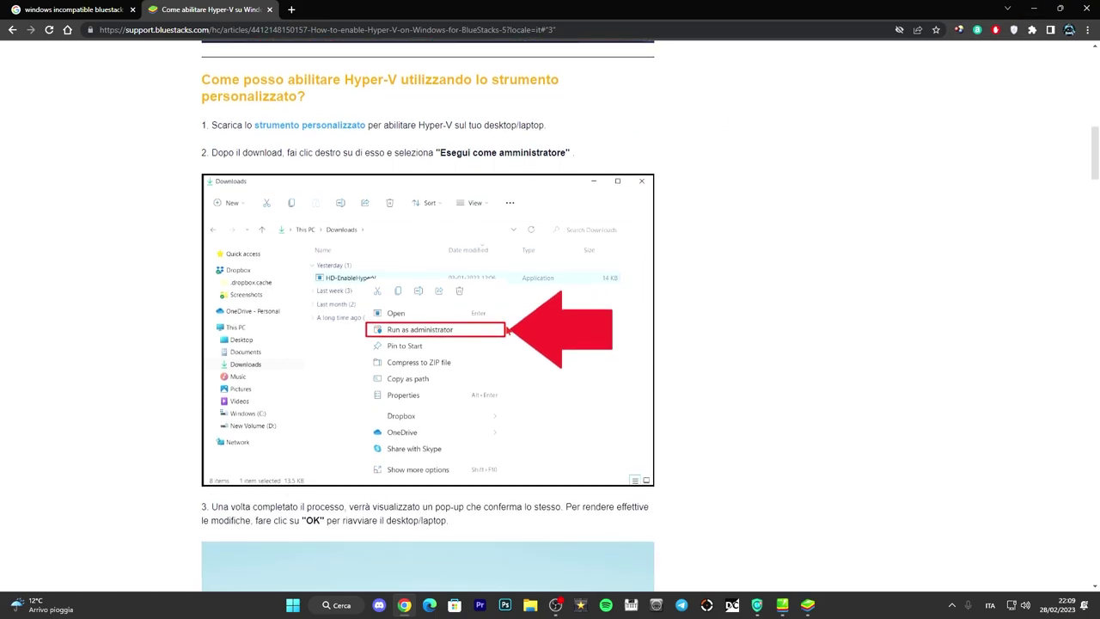
{"action": "left_click", "coordinate": [1034, 8]}
- Run HD-EnableHyperV as administrator and allow it to make changes
{"action": "right_click", "coordinate": [326, 162]}
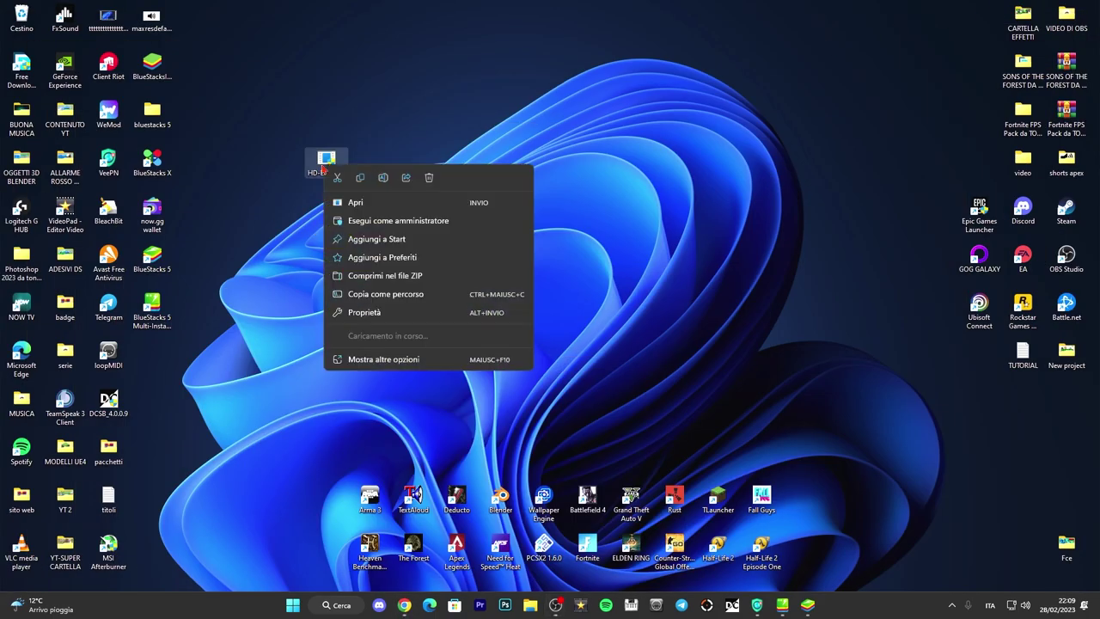
{"action": "left_click", "coordinate": [365, 222]}
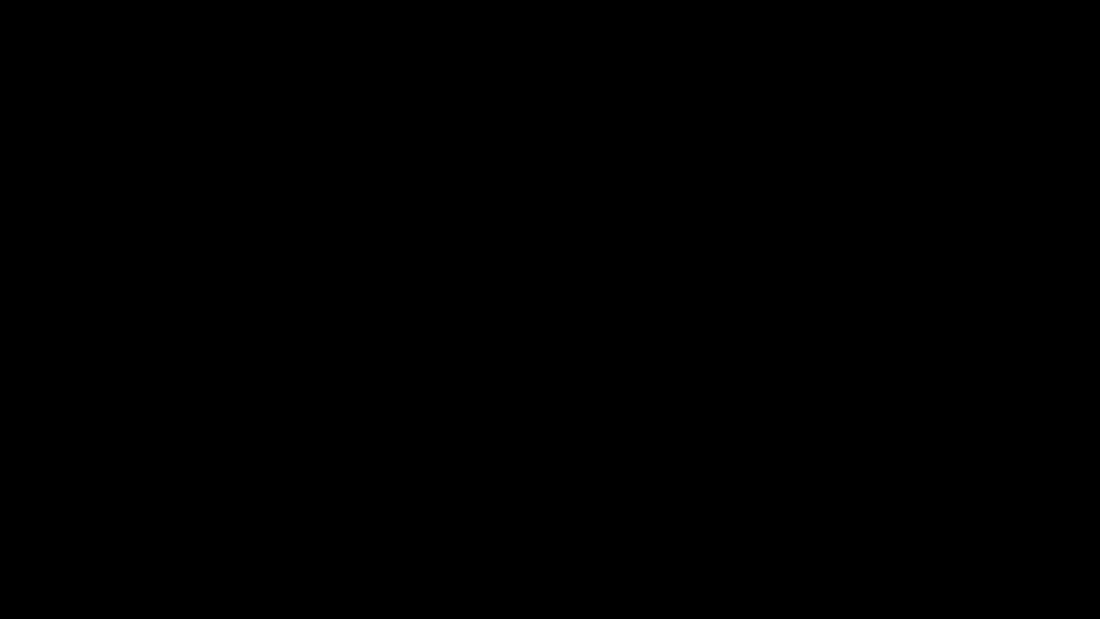
{"action": "left_click", "coordinate": [565, 365]}
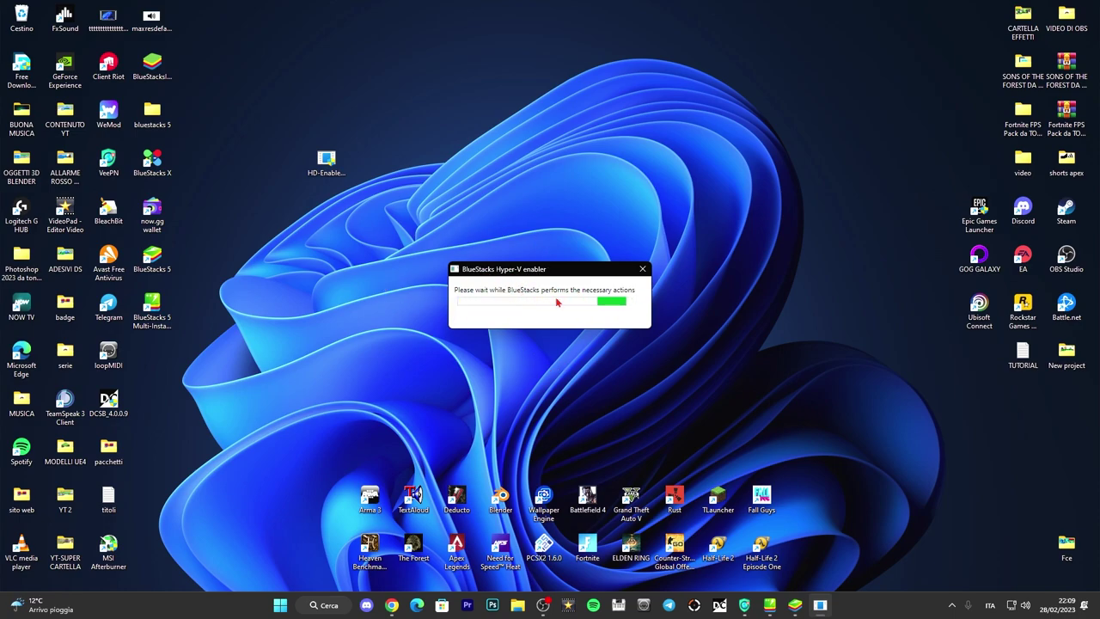
{"action": "left_click", "coordinate": [319, 170]}
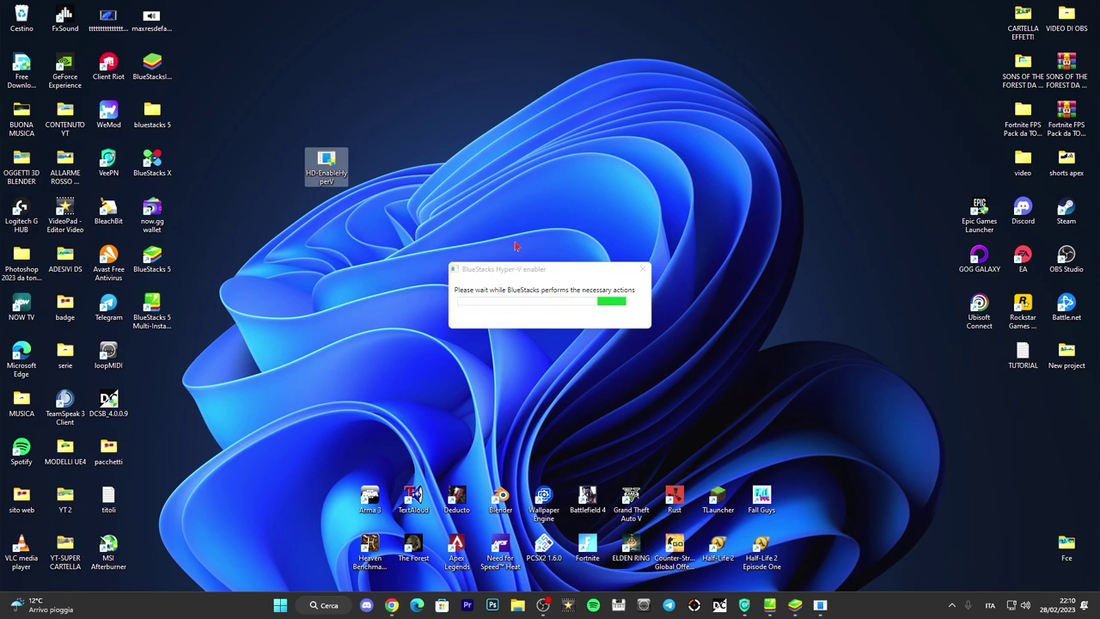
{"action": "left_click_drag", "start_coordinate": [535, 284], "coordinate": [533, 198]}
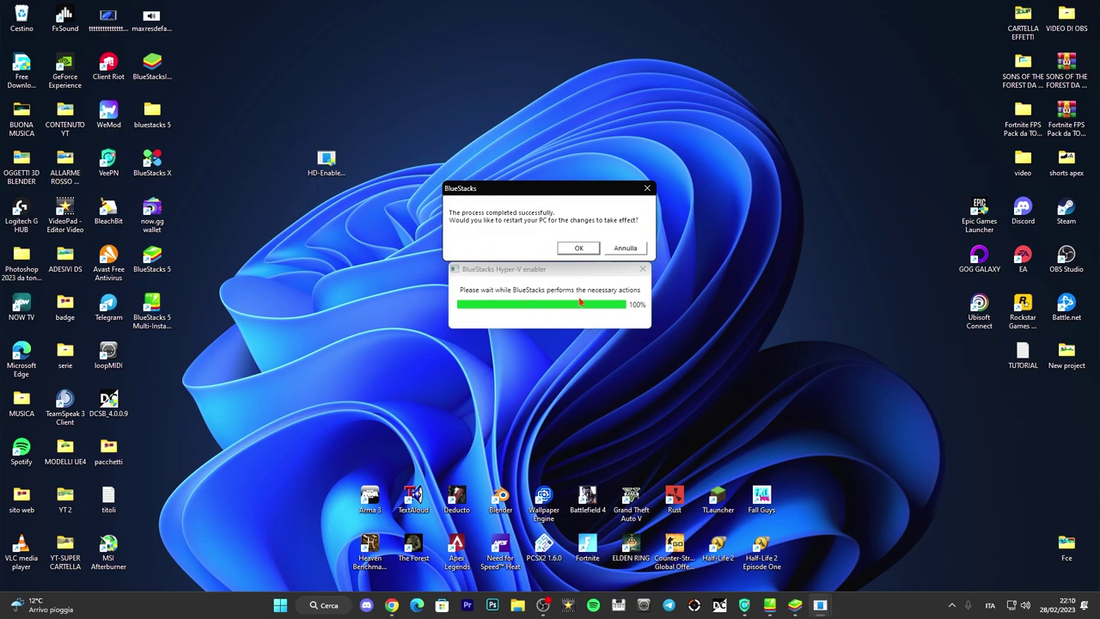
- Decline the PC restart and move the HD-EnableHyperV file back beneath the BlueStacks 5 Multi-Instance shortcut
{"action": "left_click", "coordinate": [626, 247]}
{"action": "left_click_drag", "start_coordinate": [327, 162], "coordinate": [163, 352]}
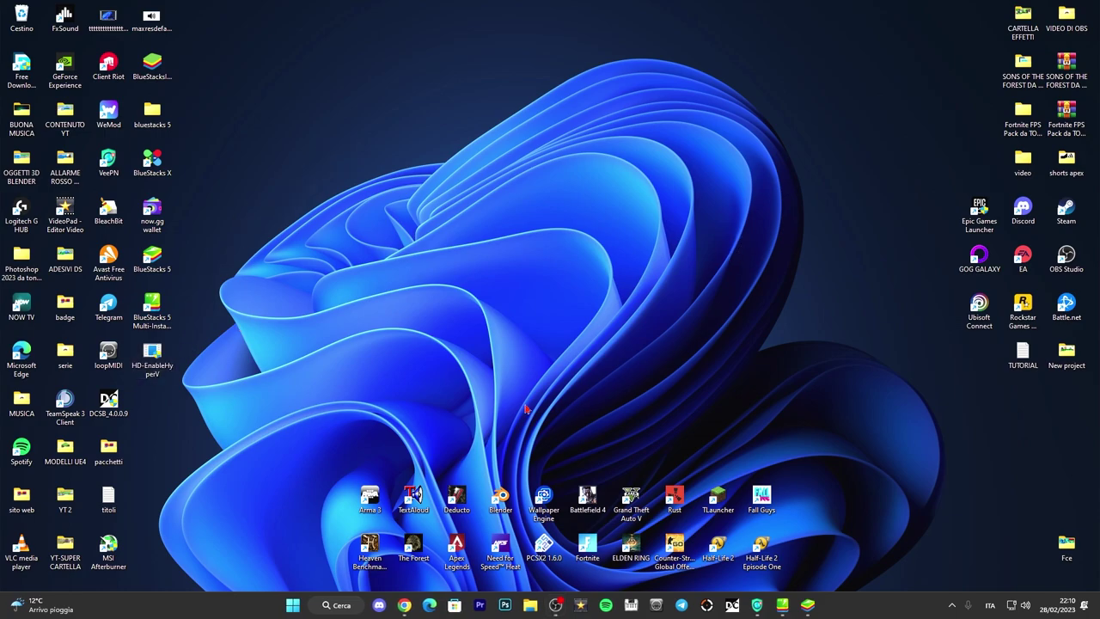
- Search Windows for "attiva" and open "Attiva o disattiva funzionalità di Windows"
{"action": "left_click", "coordinate": [341, 605]}
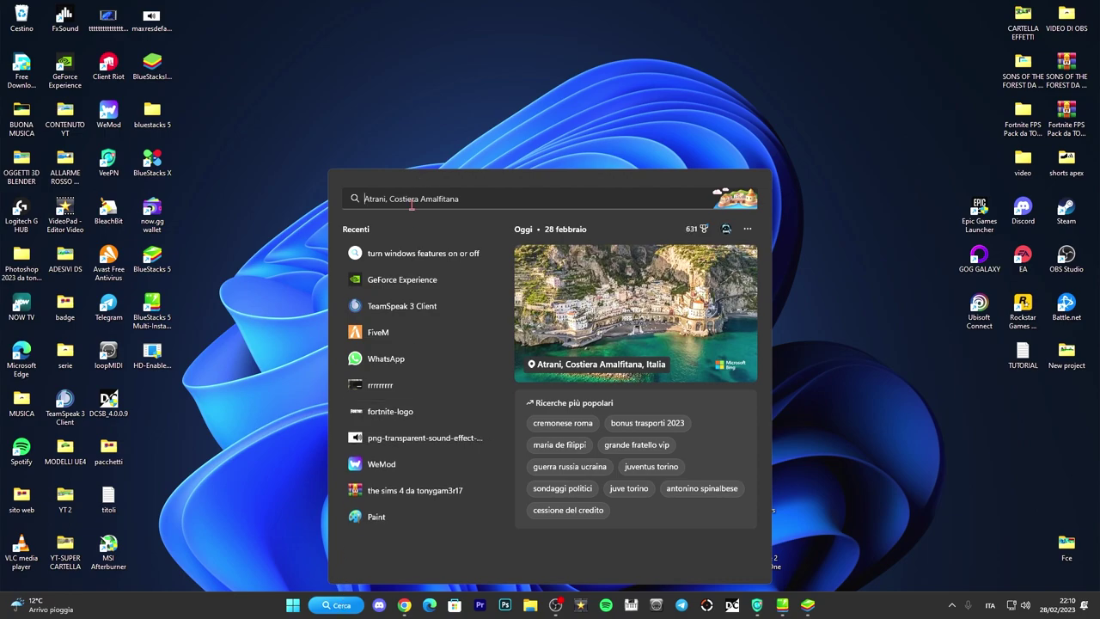
{"action": "type", "text": "attiva"}
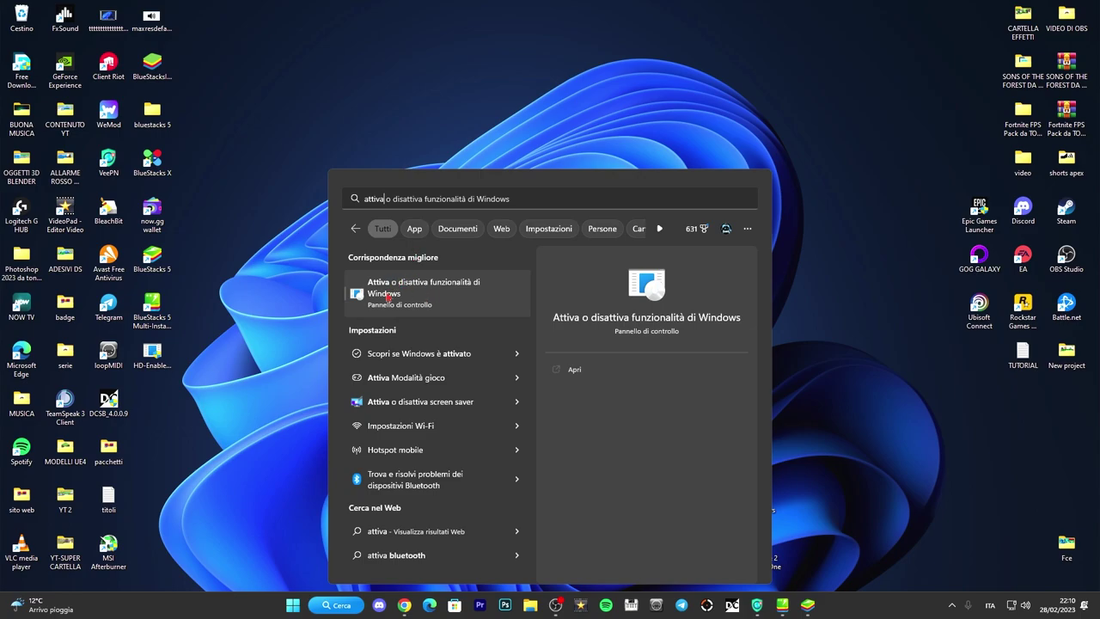
{"action": "left_click", "coordinate": [364, 292]}
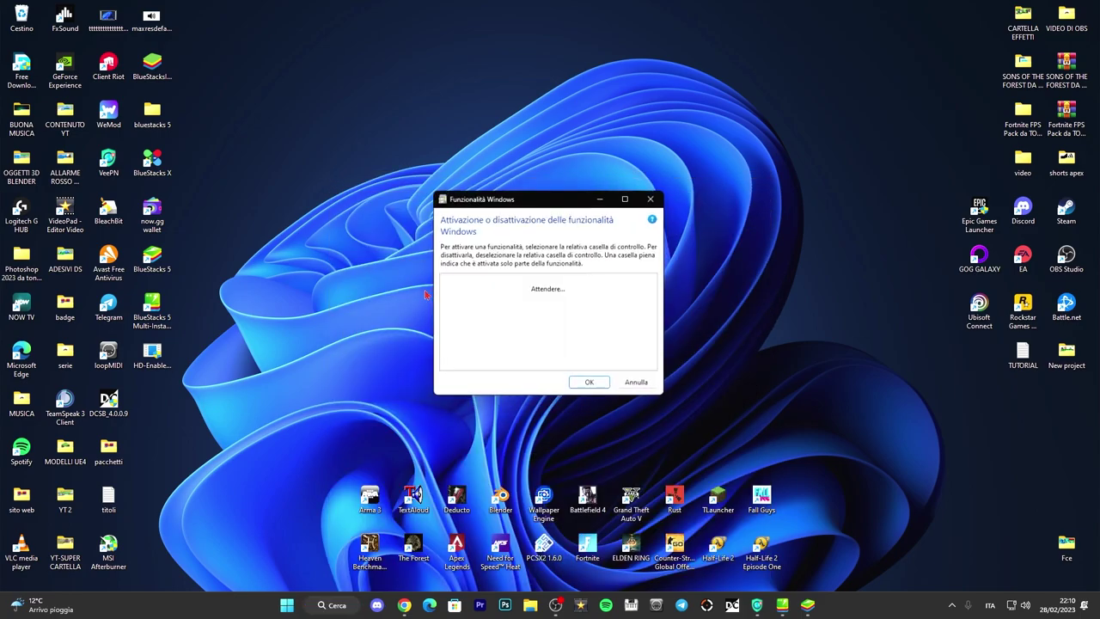
- Review the Hyper-V components and the other virtualization features in the Windows features list, and confirm the dialog
{"action": "scroll", "coordinate": [559, 312], "scroll_direction": "down", "scroll_amount": 3}
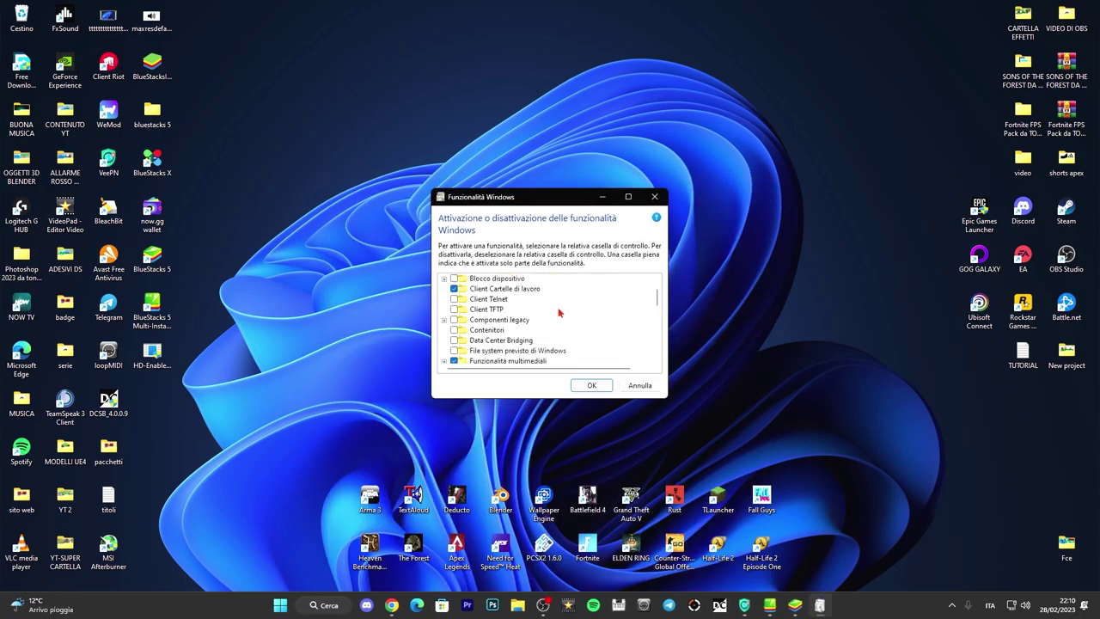
{"action": "scroll", "coordinate": [559, 312], "scroll_direction": "down", "scroll_amount": 2}
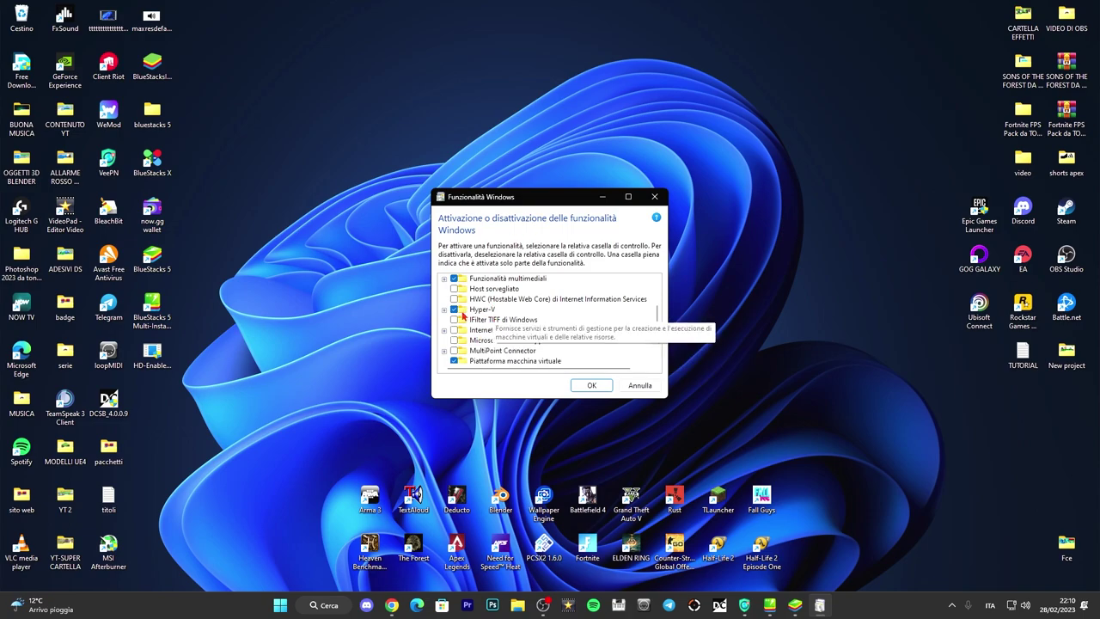
{"action": "left_click", "coordinate": [445, 309]}
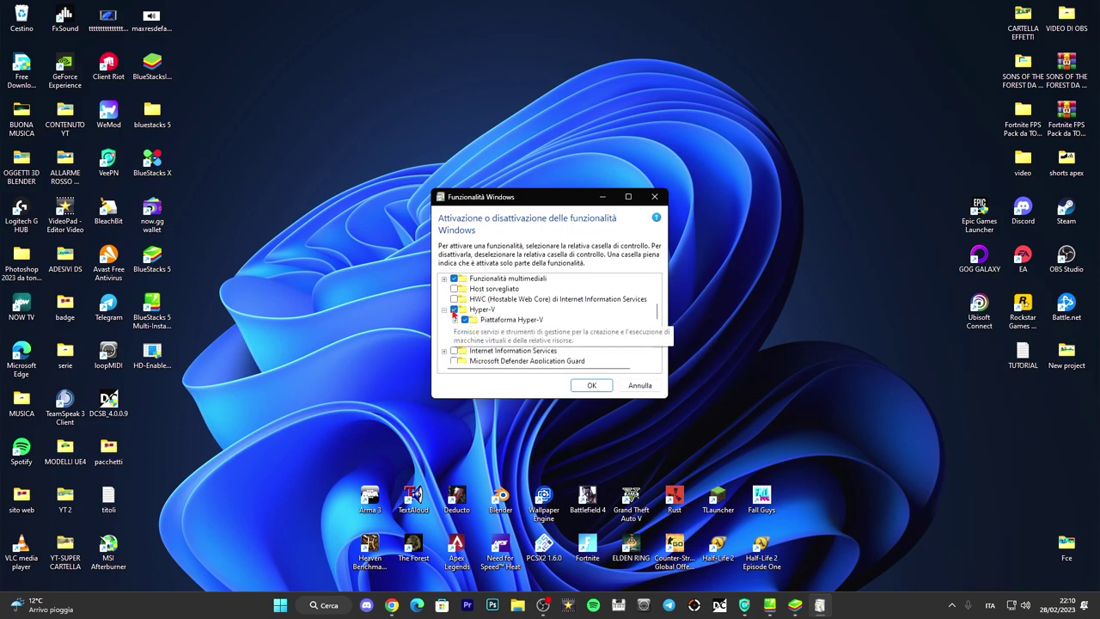
{"action": "scroll", "coordinate": [499, 322], "scroll_direction": "down", "scroll_amount": 3}
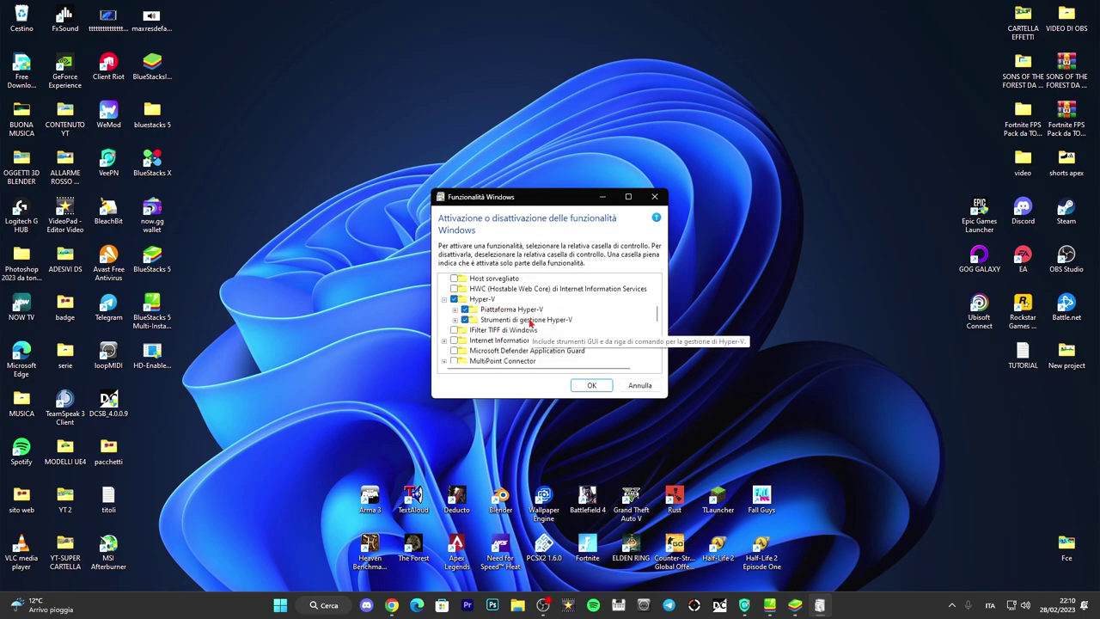
{"action": "scroll", "coordinate": [516, 322], "scroll_direction": "down", "scroll_amount": 1}
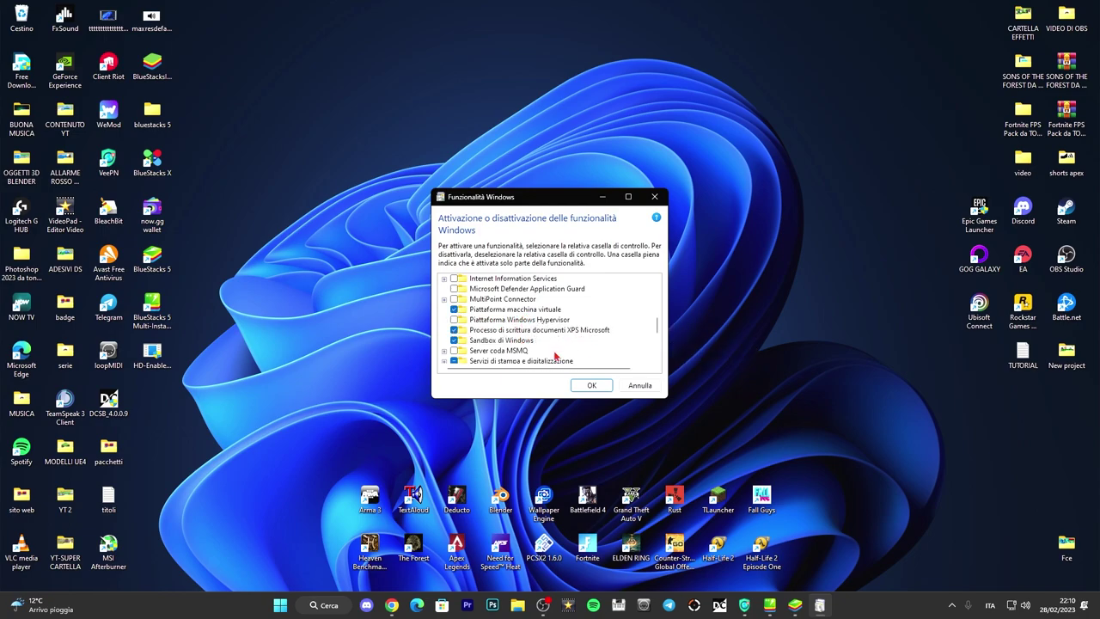
{"action": "left_click", "coordinate": [591, 386]}
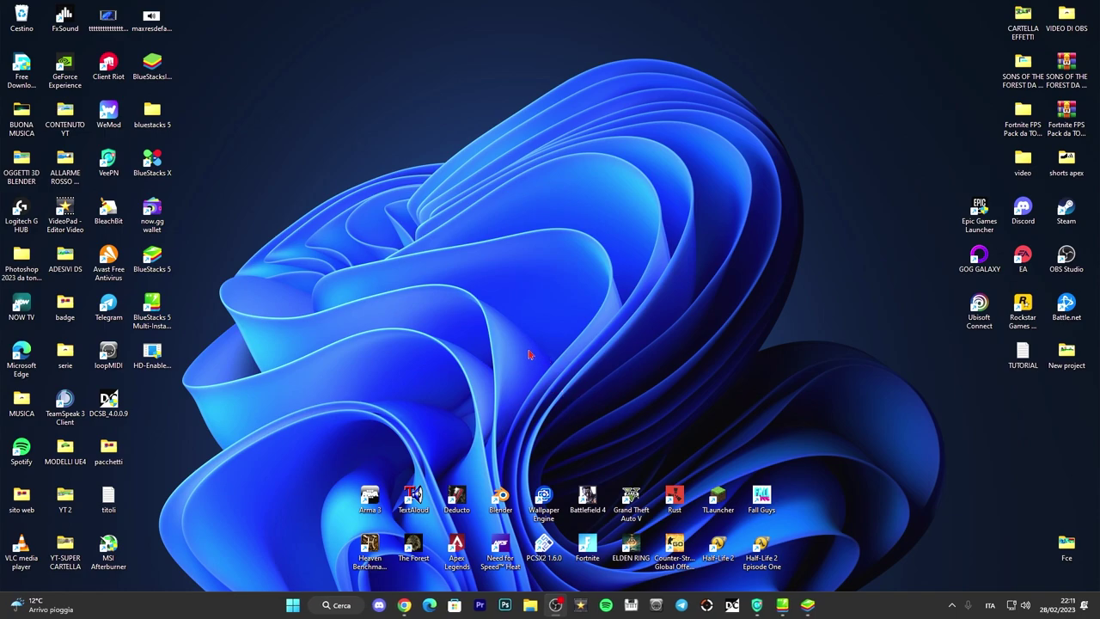
- Move the BlueStacks 5 shortcut to an empty desktop area and bring up BlueStacks from it
{"action": "left_click_drag", "start_coordinate": [158, 266], "coordinate": [373, 212]}
{"action": "right_click", "coordinate": [372, 210]}
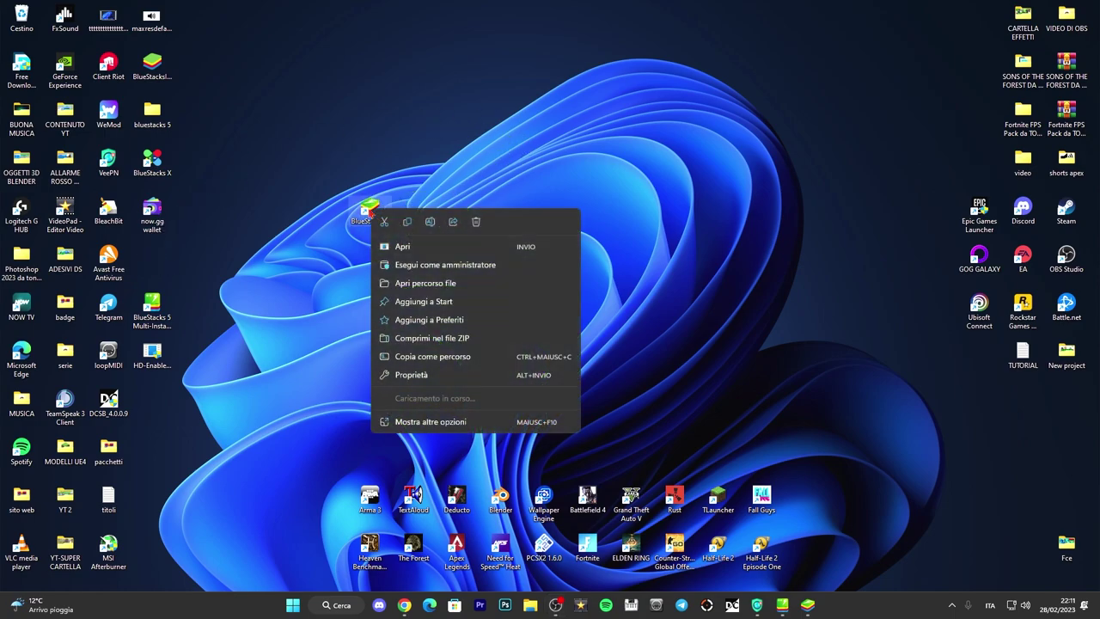
{"action": "key", "text": "Return"}
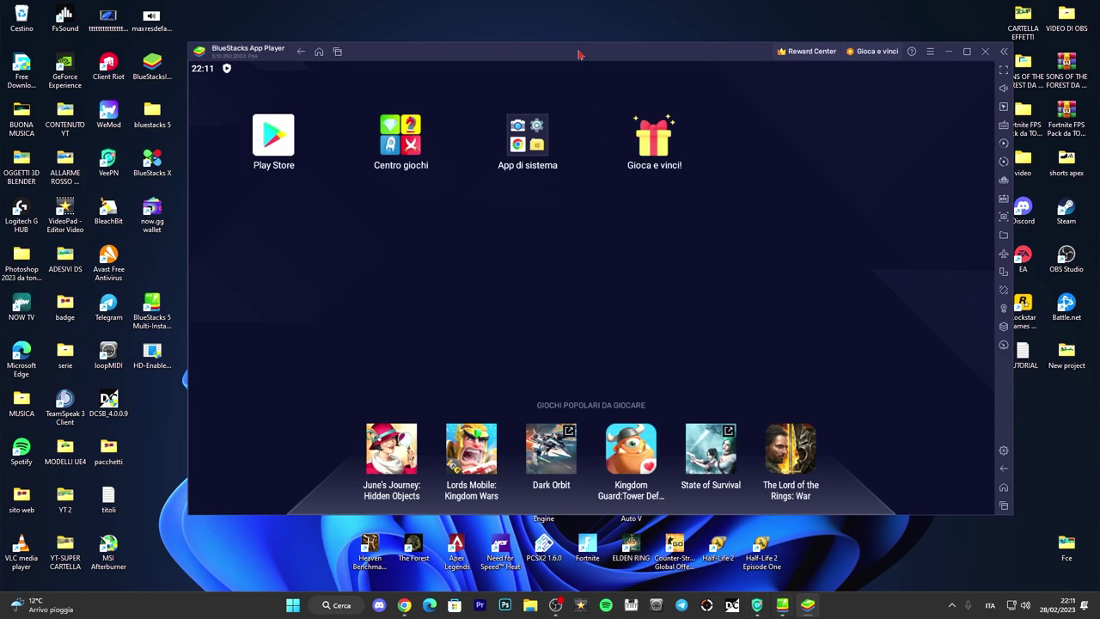
- Shift the BlueStacks App Player window slightly downward, close the player and confirm
{"action": "mouse_move", "coordinate": [579, 54]}
{"action": "left_mouse_down"}
{"action": "mouse_move", "coordinate": [651, 61]}
{"action": "mouse_move", "coordinate": [580, 67]}
{"action": "left_mouse_up"}
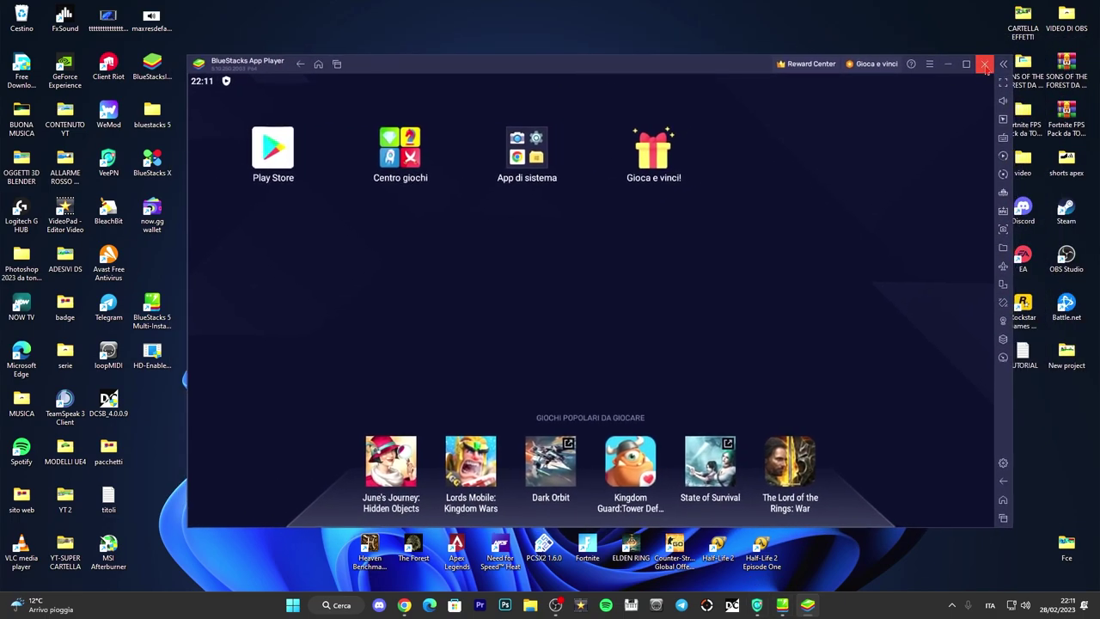
{"action": "left_click", "coordinate": [985, 64]}
{"action": "left_click", "coordinate": [663, 318]}
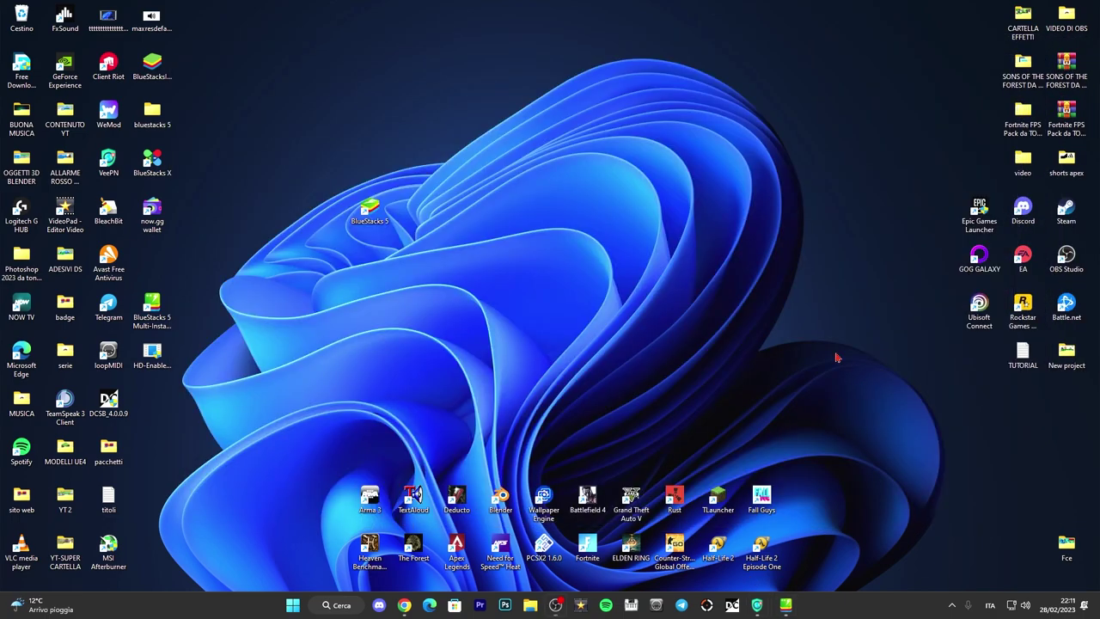
- Check the hidden background app icons and launch BlueStacks 5 as administrator from its desktop shortcut
{"action": "left_click", "coordinate": [952, 606]}
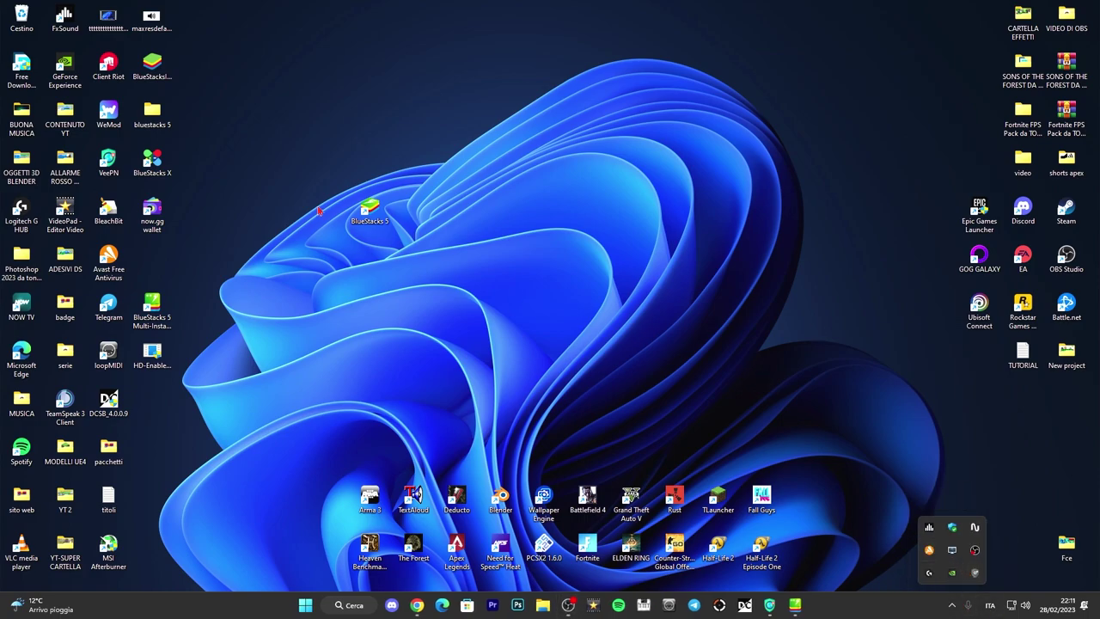
{"action": "right_click", "coordinate": [368, 212]}
{"action": "left_click", "coordinate": [624, 320]}
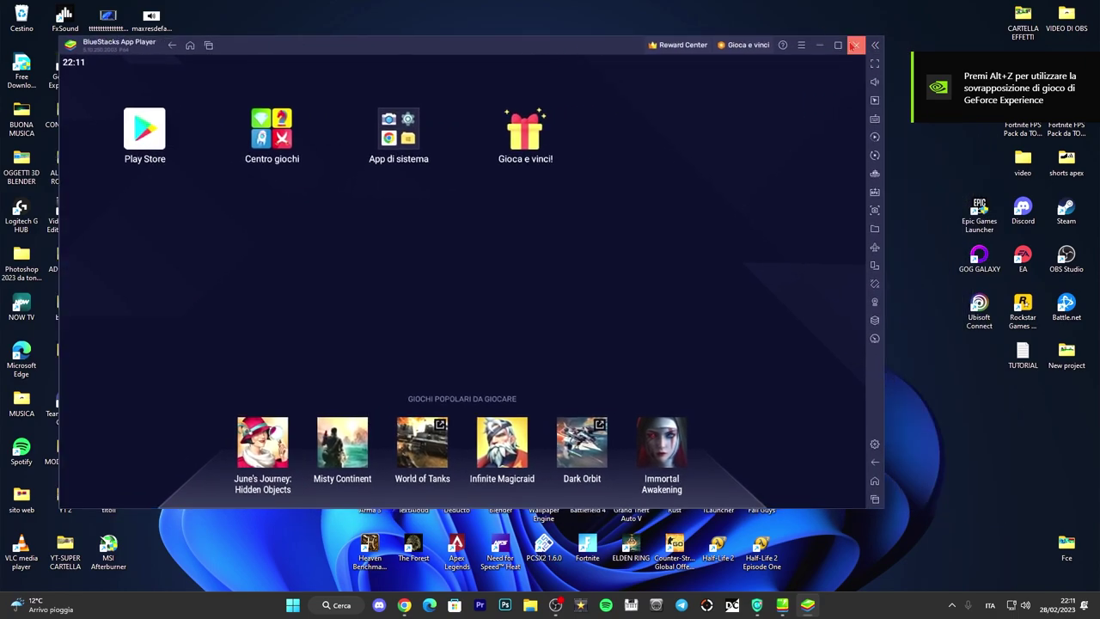
- Quit BlueStacks App Player again and also close the BlueStacks multi-instance manager
{"action": "left_click", "coordinate": [855, 44]}
{"action": "left_click", "coordinate": [529, 295]}
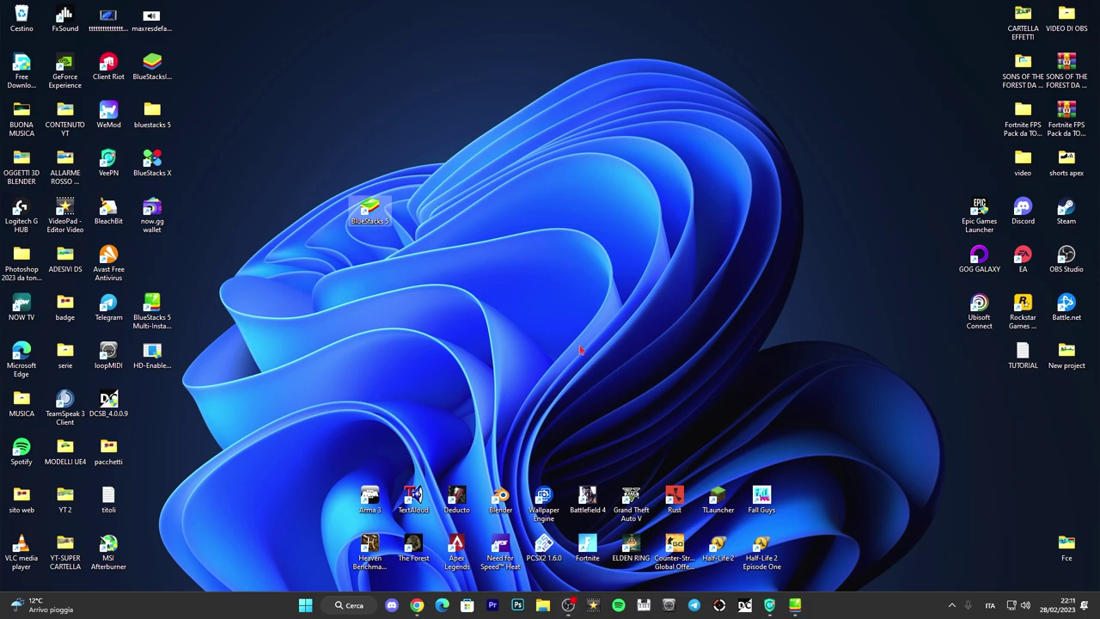
{"action": "left_click", "coordinate": [796, 606]}
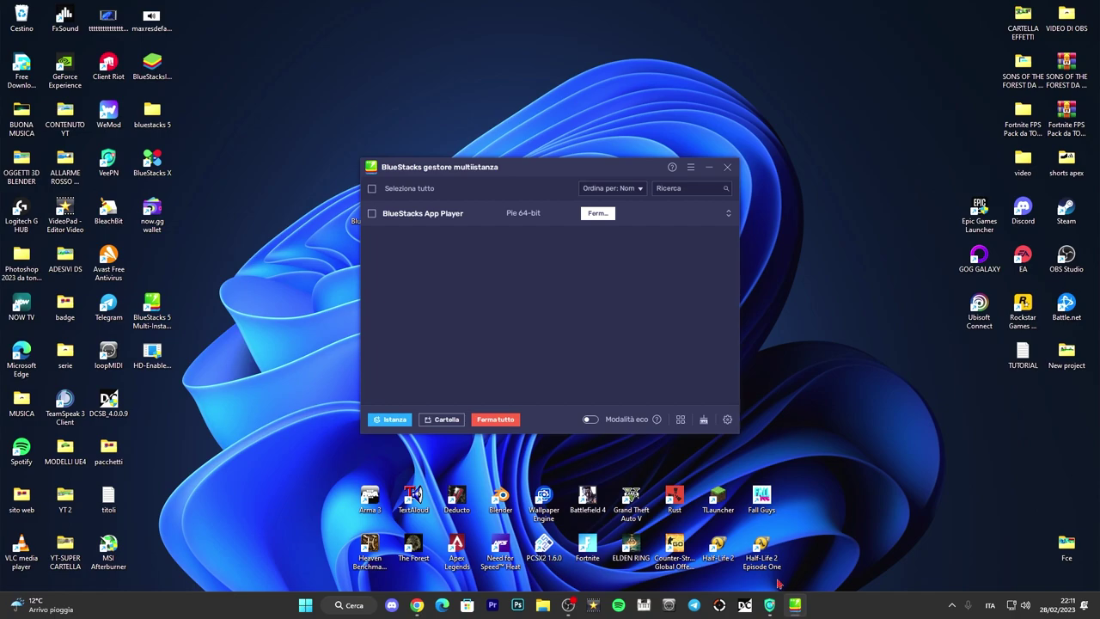
{"action": "left_click", "coordinate": [728, 167]}
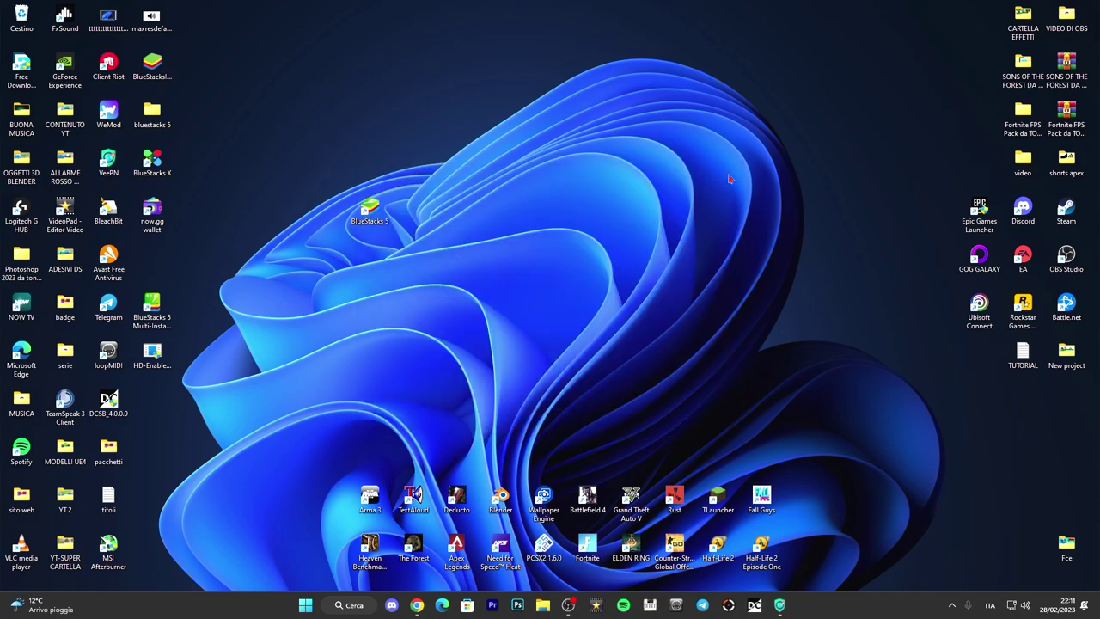
- Launch BlueStacks 5 normally and open the FAQ offered for the incompatible Windows settings
{"action": "double_click", "coordinate": [379, 217]}
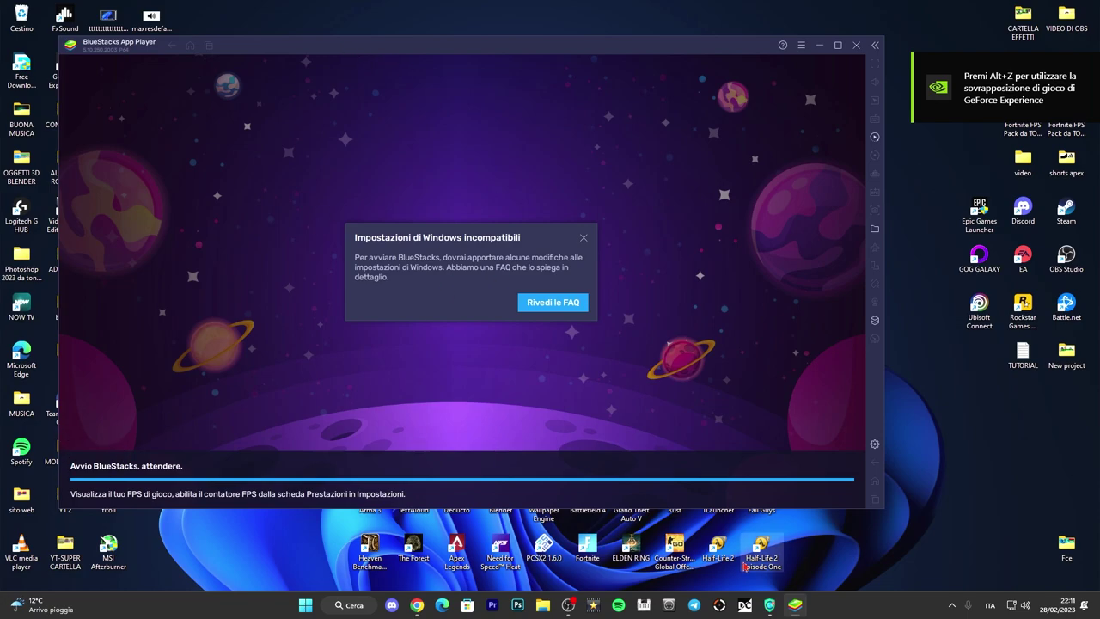
{"action": "right_click", "coordinate": [796, 607]}
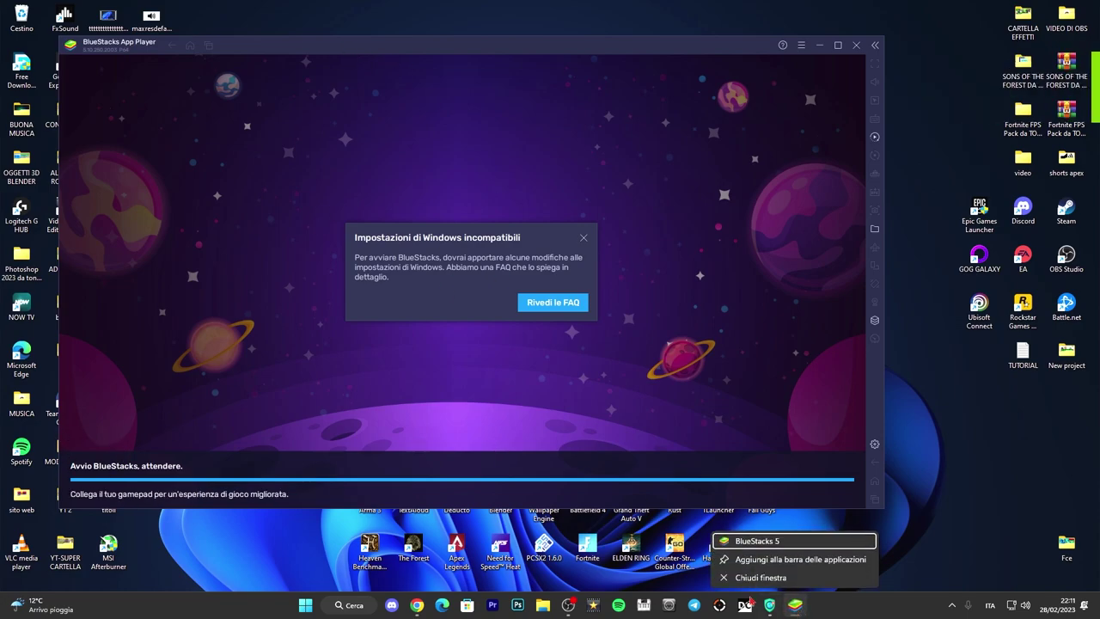
{"action": "left_click", "coordinate": [543, 306]}
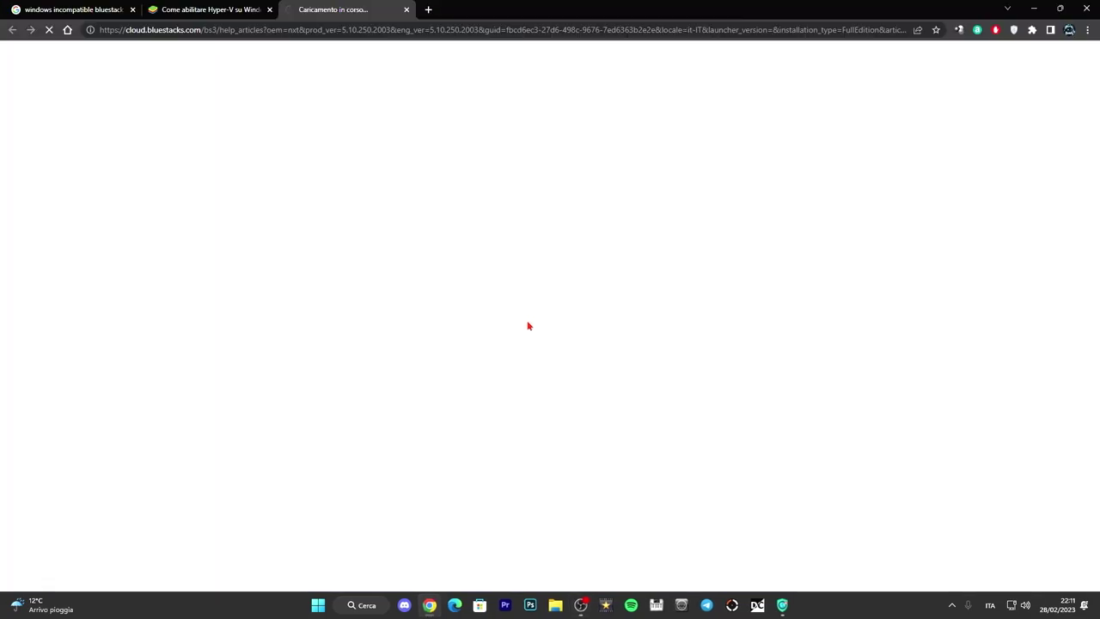
- Close the loading FAQ page to return to the desktop and run BlueStacks 5 as administrator from its shortcut
{"action": "left_click", "coordinate": [406, 10]}
{"action": "left_click", "coordinate": [1034, 9]}
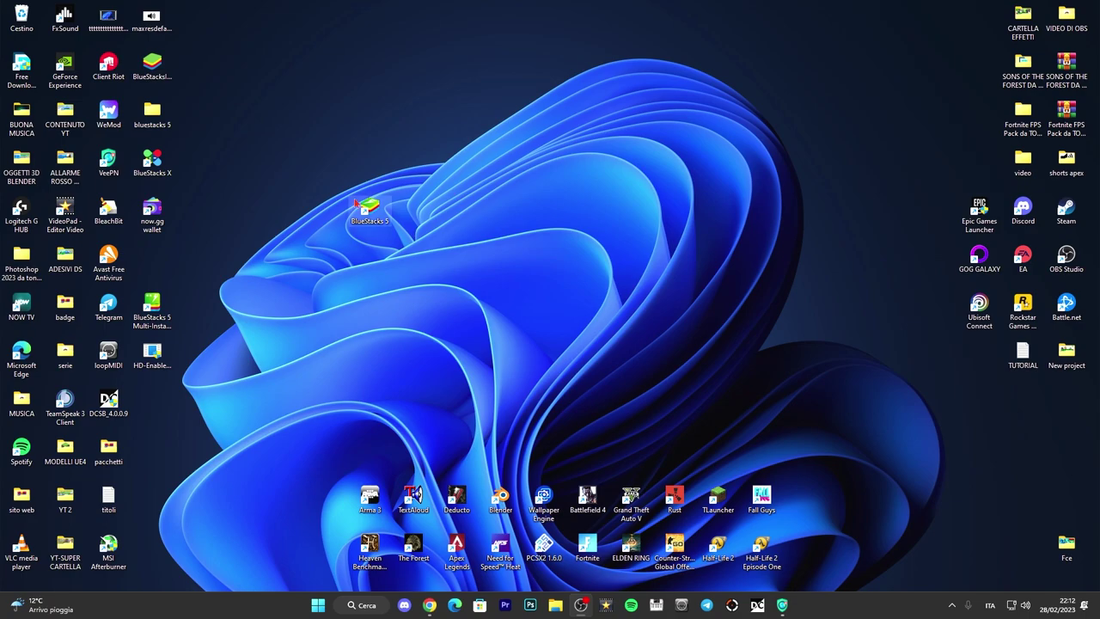
{"action": "left_click_drag", "start_coordinate": [376, 226], "coordinate": [462, 172]}
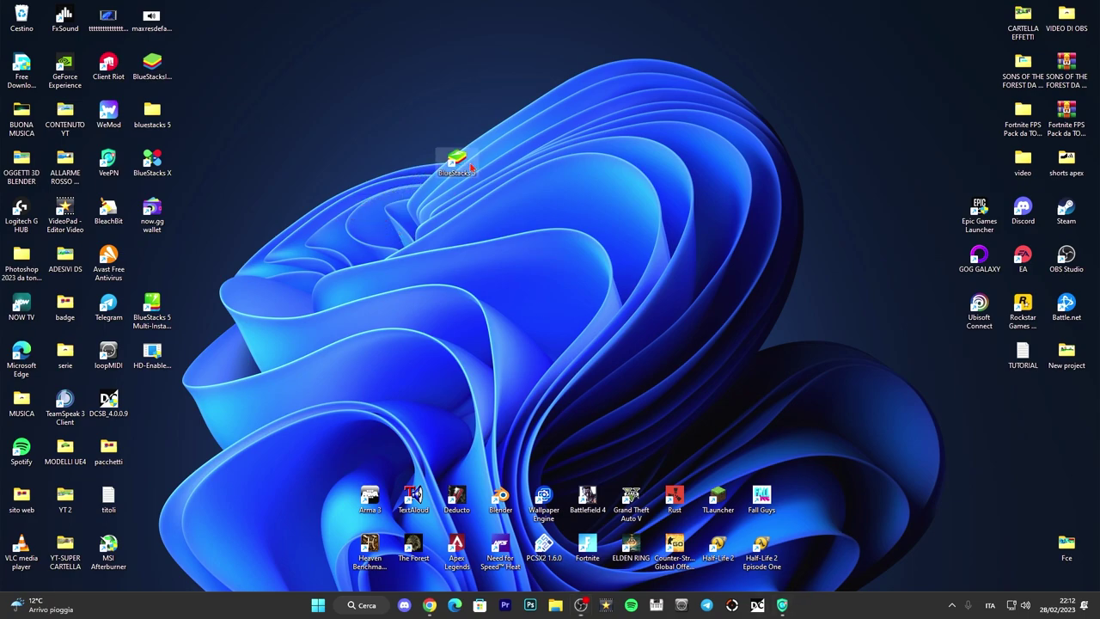
{"action": "right_click", "coordinate": [461, 162]}
{"action": "left_click", "coordinate": [531, 212]}
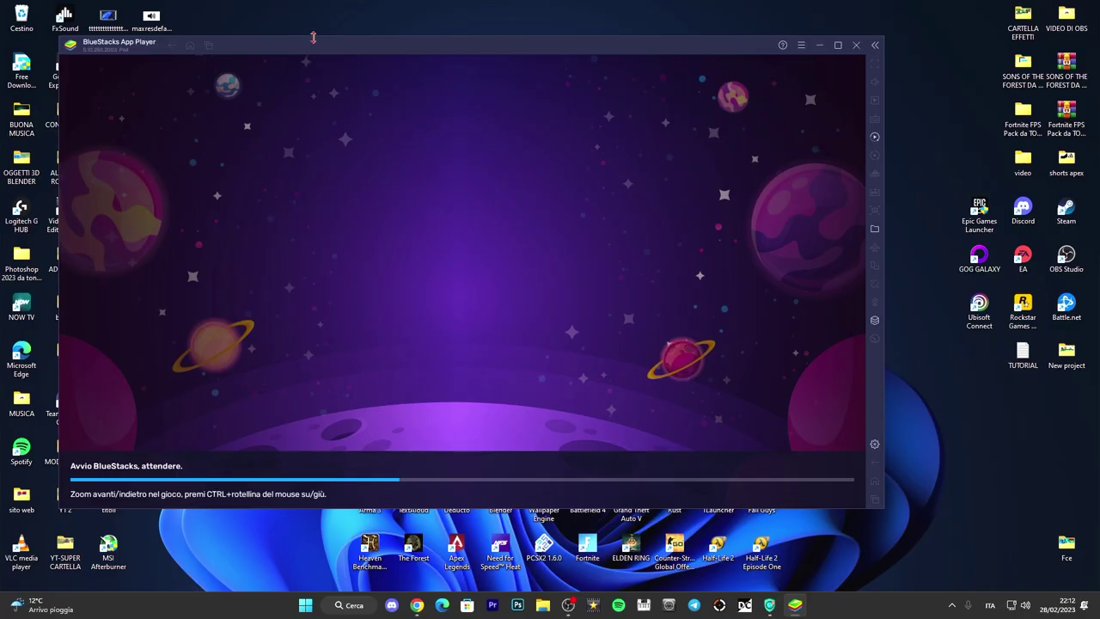
- Reposition the BlueStacks App Player window on the desktop while it starts up and minimize it
{"action": "left_click_drag", "start_coordinate": [368, 50], "coordinate": [436, 60]}
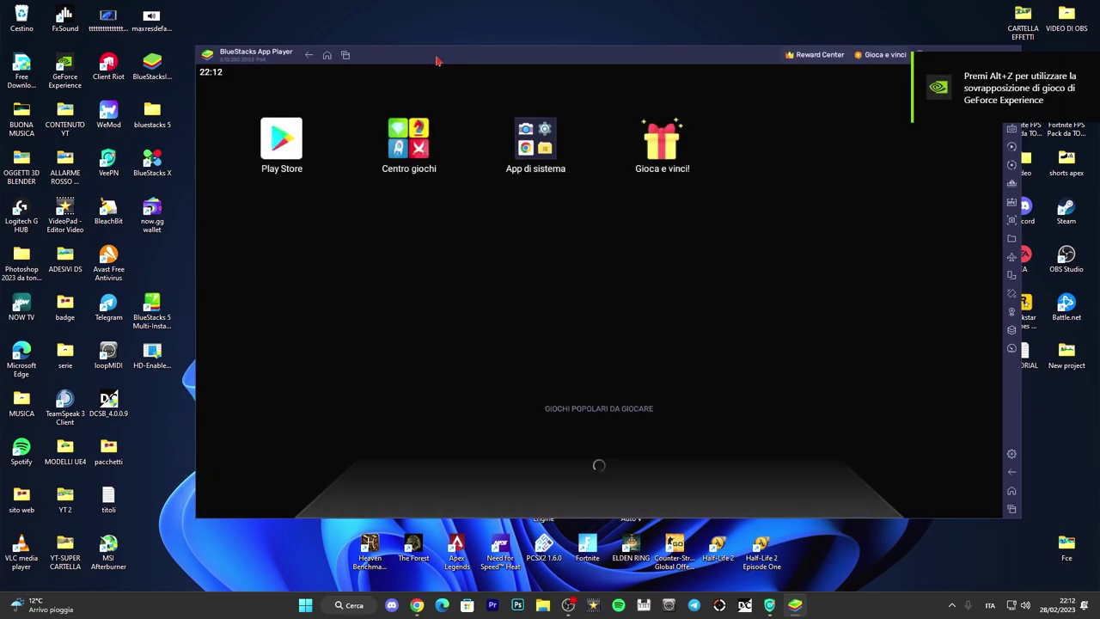
{"action": "left_click_drag", "start_coordinate": [455, 58], "coordinate": [351, 57]}
{"action": "left_click", "coordinate": [826, 62]}
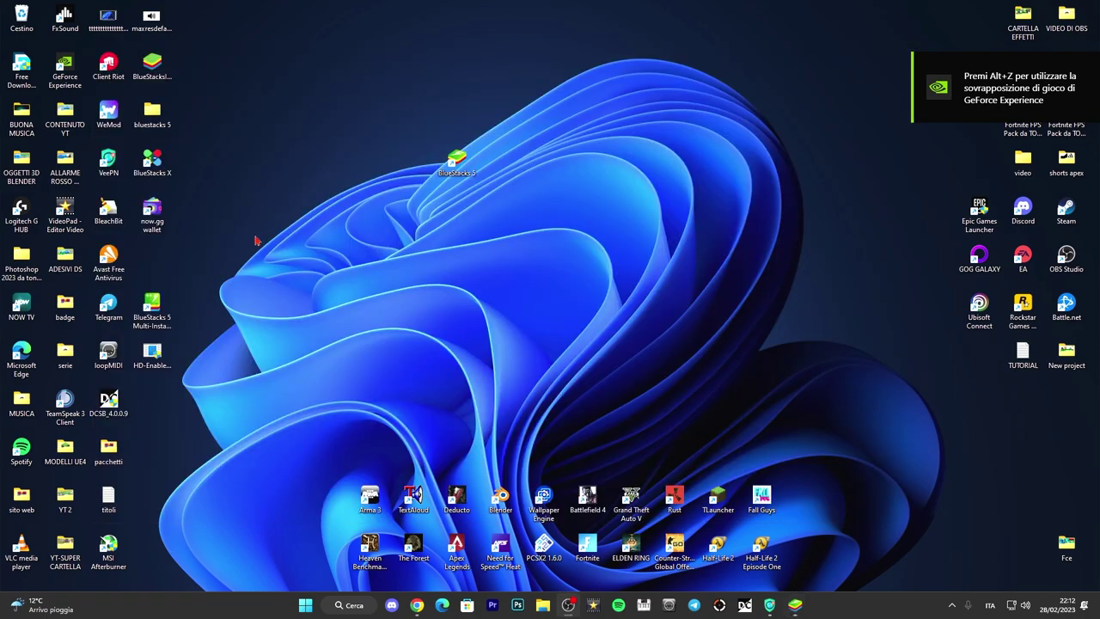
- Move the HD-EnableHyperV tool to the open area of the desktop and look up the Windows features entry in Windows search
{"action": "left_click_drag", "start_coordinate": [152, 351], "coordinate": [343, 129]}
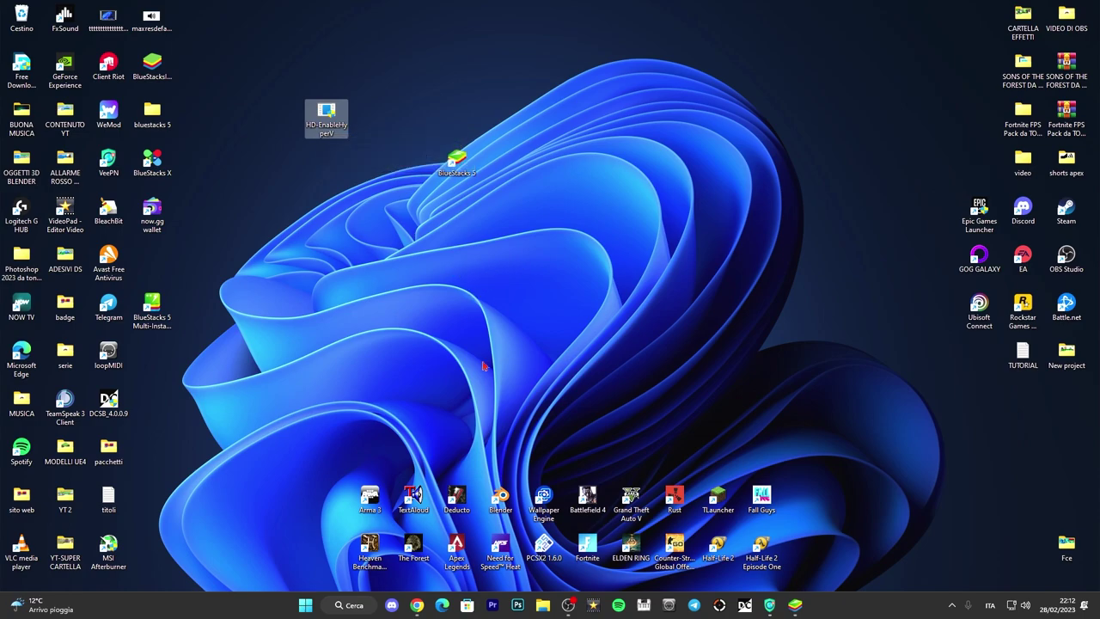
{"action": "left_click", "coordinate": [367, 606]}
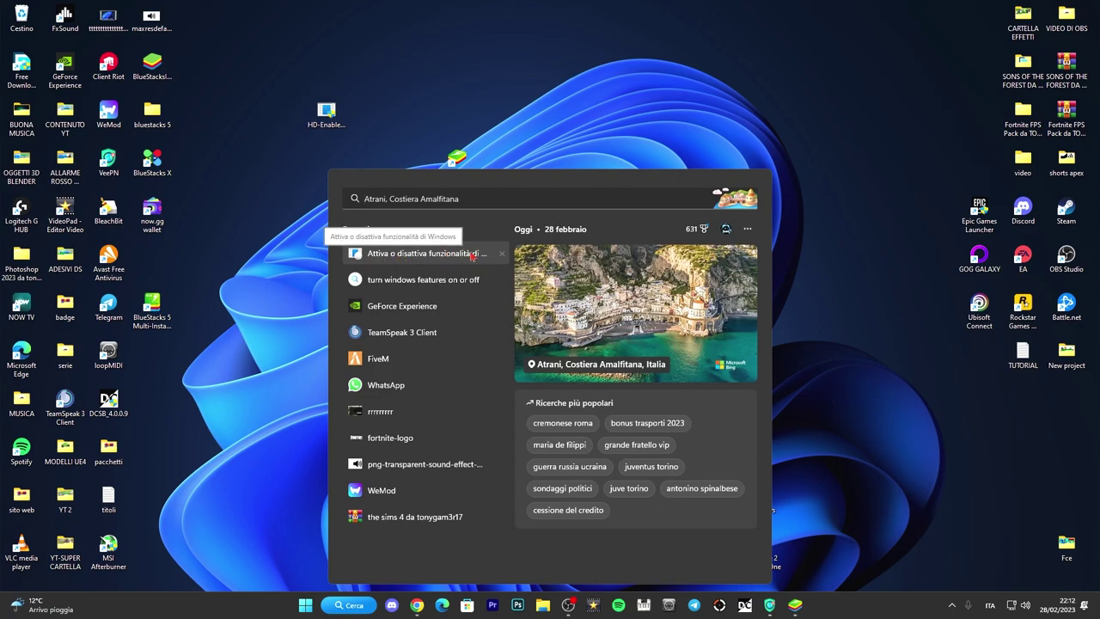
{"action": "left_click", "coordinate": [543, 153]}
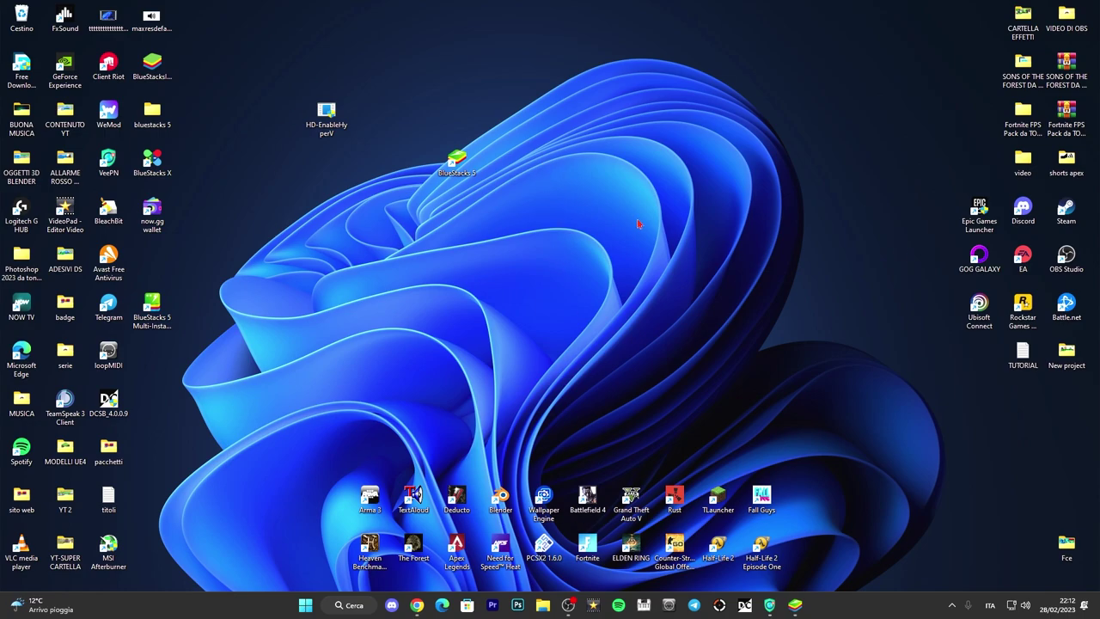
- Bring up BlueStacks App Player again through its desktop shortcut, shift its window sideways and minimize it
{"action": "right_click", "coordinate": [461, 173]}
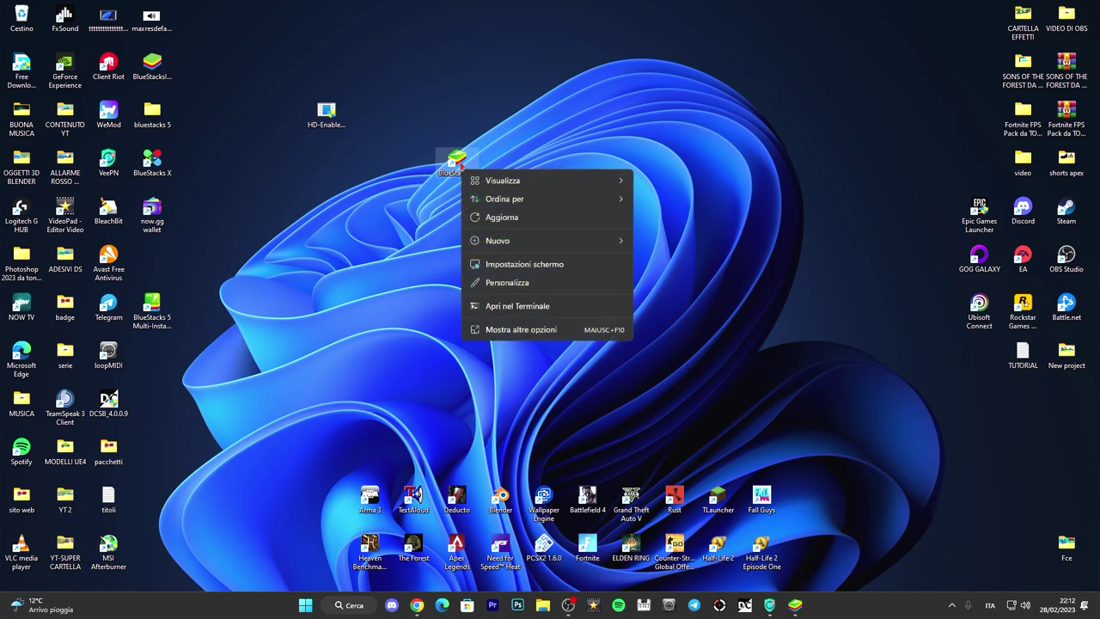
{"action": "right_click", "coordinate": [458, 162]}
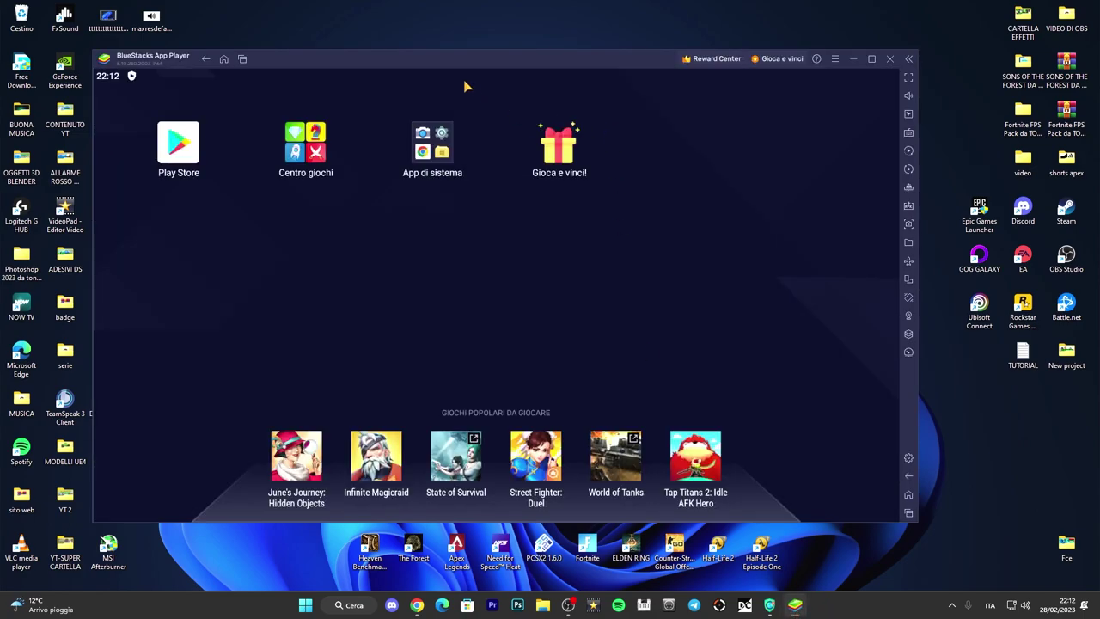
{"action": "left_click_drag", "start_coordinate": [466, 69], "coordinate": [554, 72]}
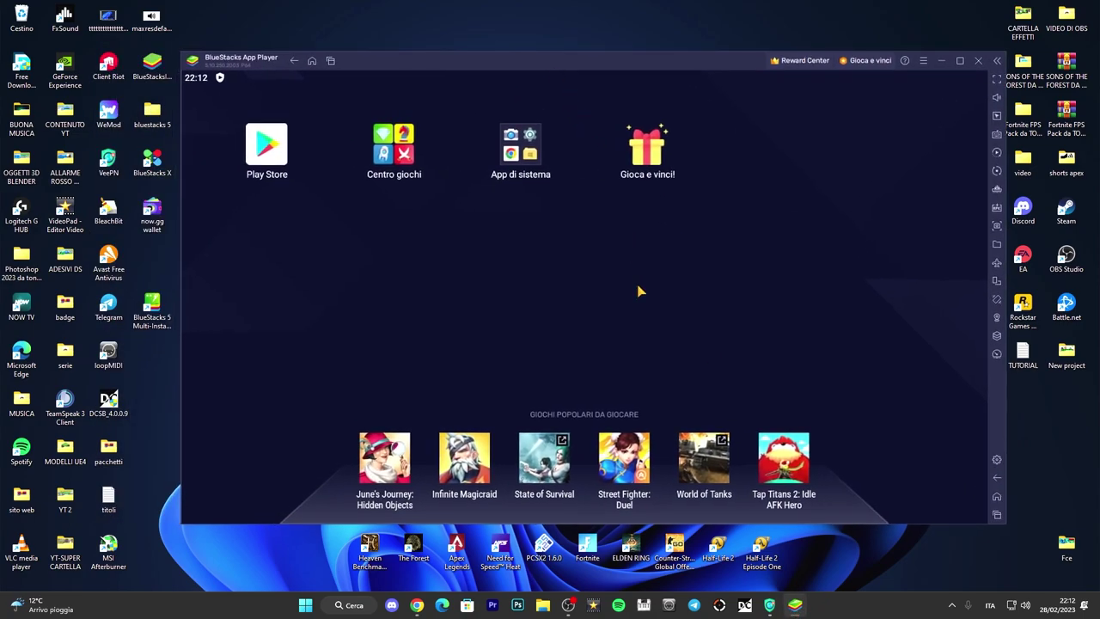
{"action": "left_click", "coordinate": [941, 61]}
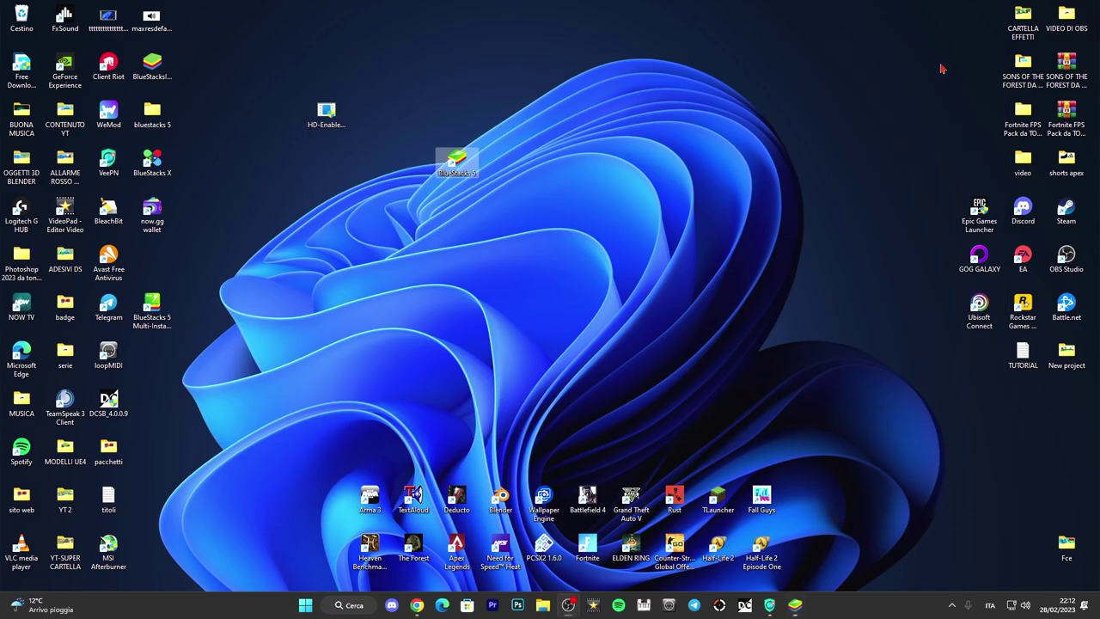
{"action": "left_click", "coordinate": [580, 190]}
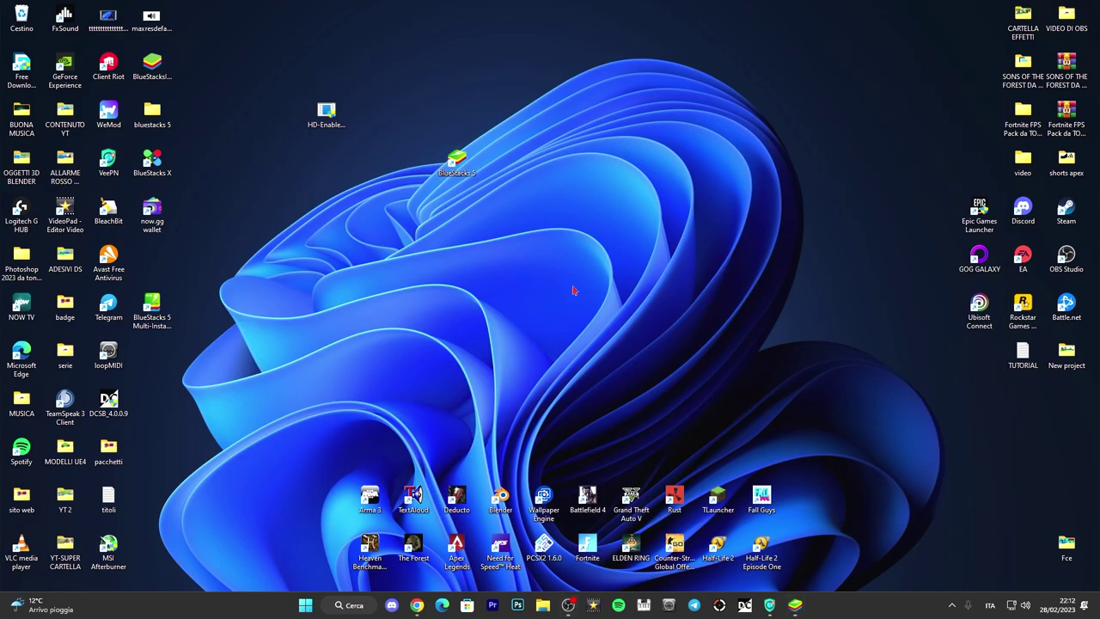
- Switch to Chrome and review the whole BlueStacks Help Center article on enabling Hyper-V, returning to its beginning
{"action": "left_click", "coordinate": [417, 605]}
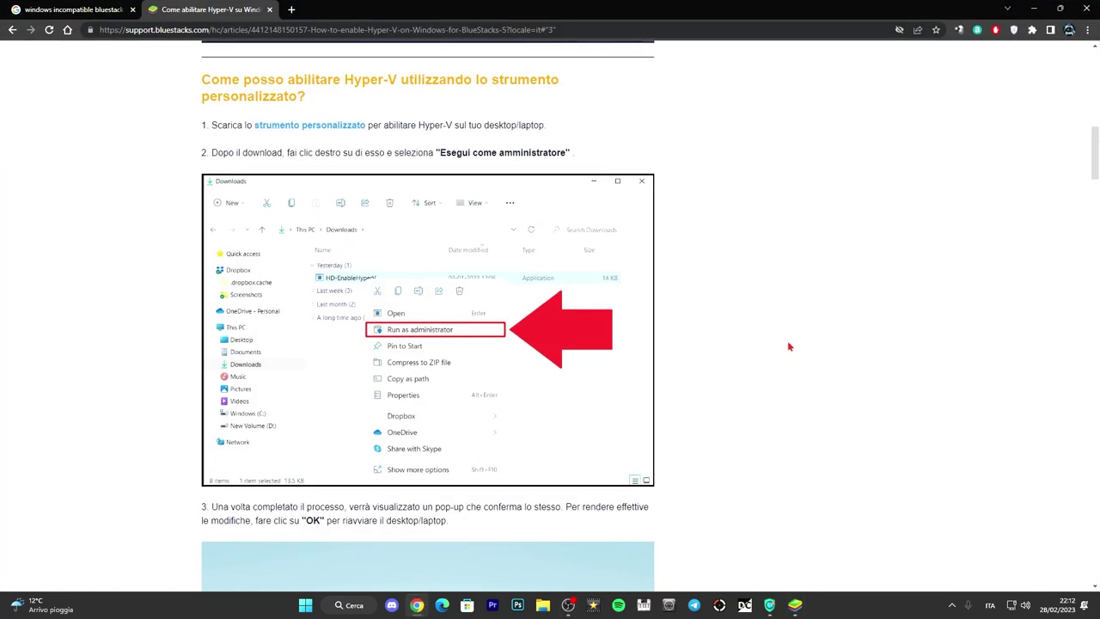
{"action": "scroll", "coordinate": [787, 347], "scroll_direction": "up", "scroll_amount": 15}
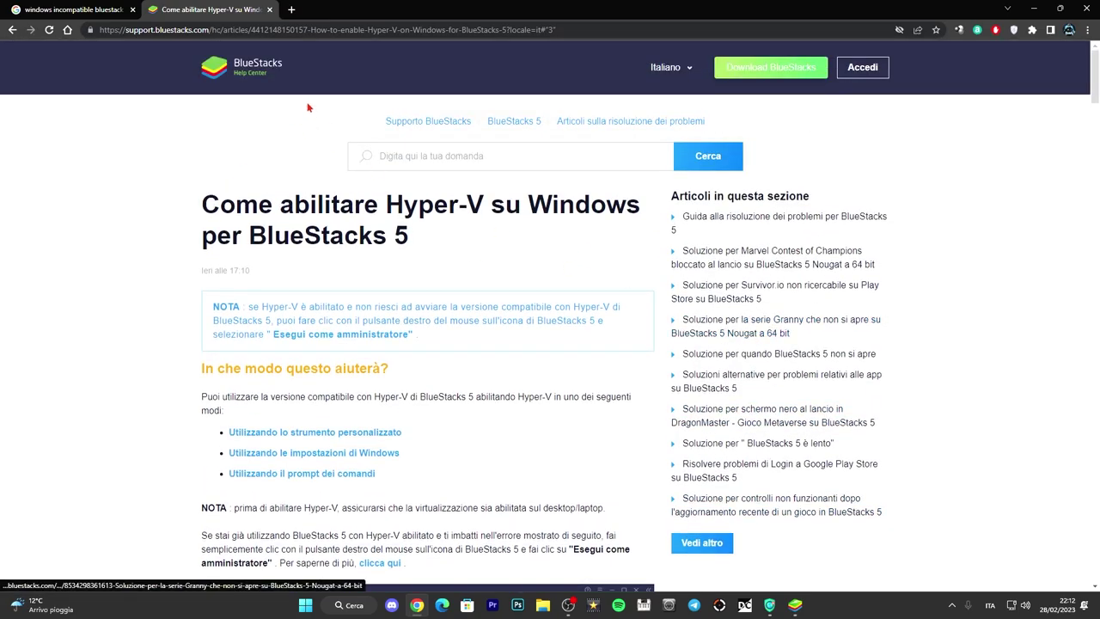
{"action": "scroll", "coordinate": [694, 320], "scroll_direction": "down", "scroll_amount": 15}
{"action": "scroll", "coordinate": [693, 319], "scroll_direction": "down", "scroll_amount": 10}
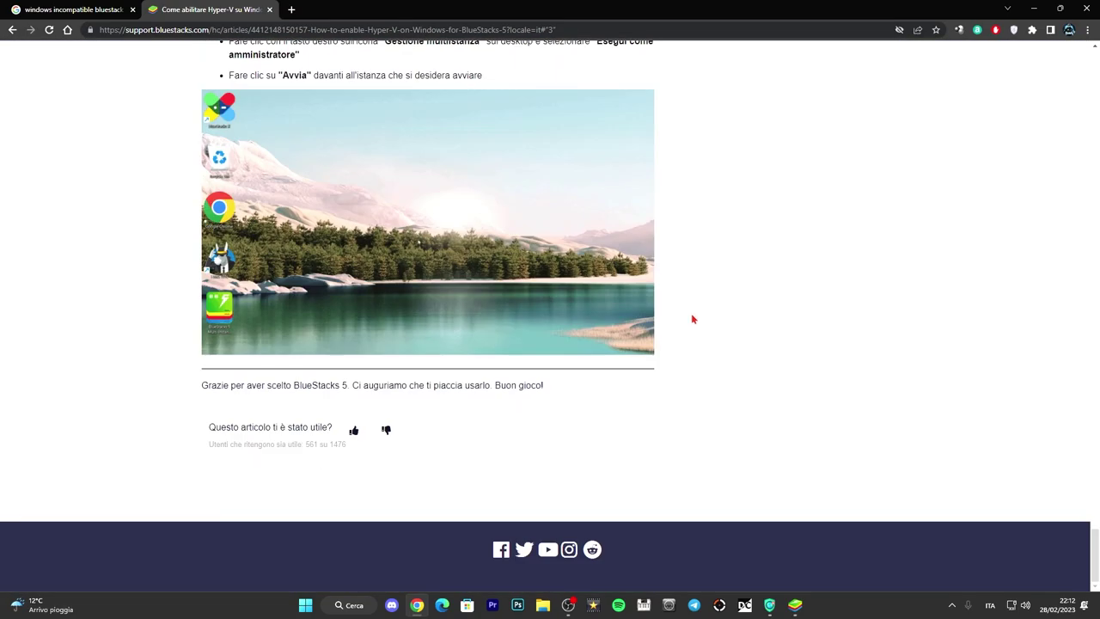
{"action": "scroll", "coordinate": [692, 317], "scroll_direction": "up", "scroll_amount": 20}
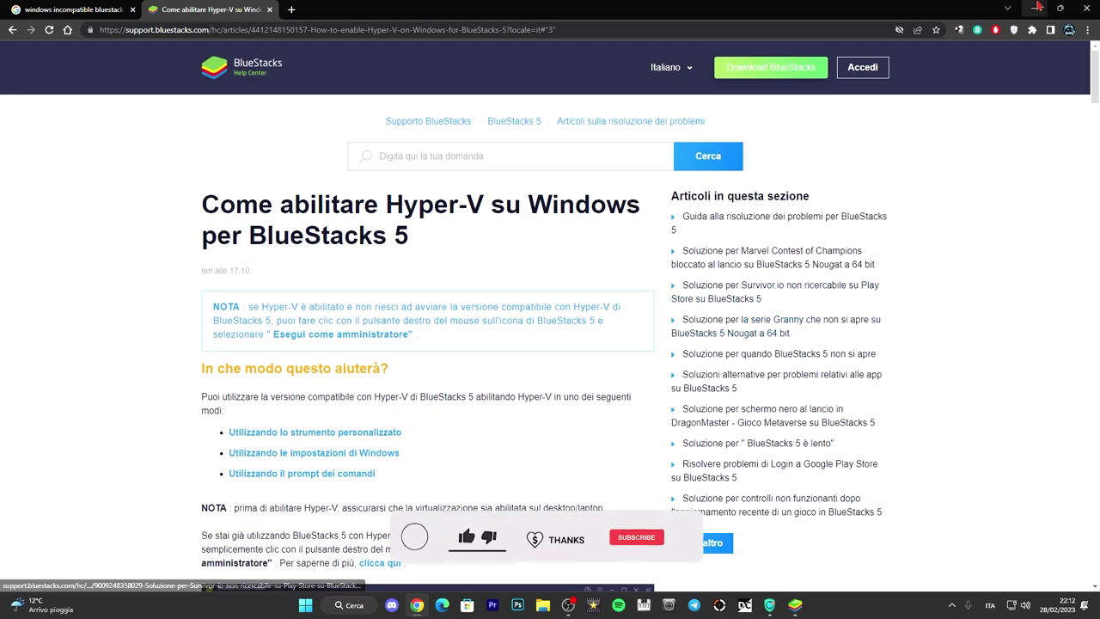